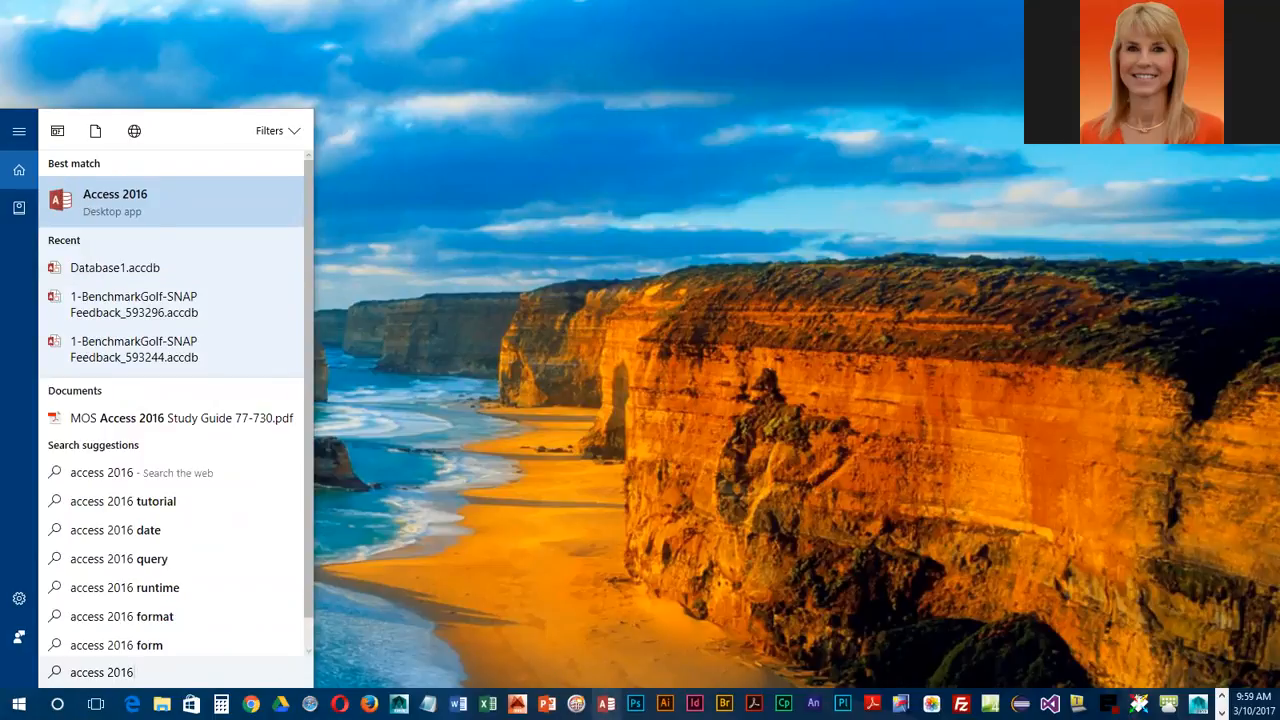
Step: Start a blank desktop database in Access and choose the AccessS2 folder inside CIT100 as its storage location
left_click(606, 704)
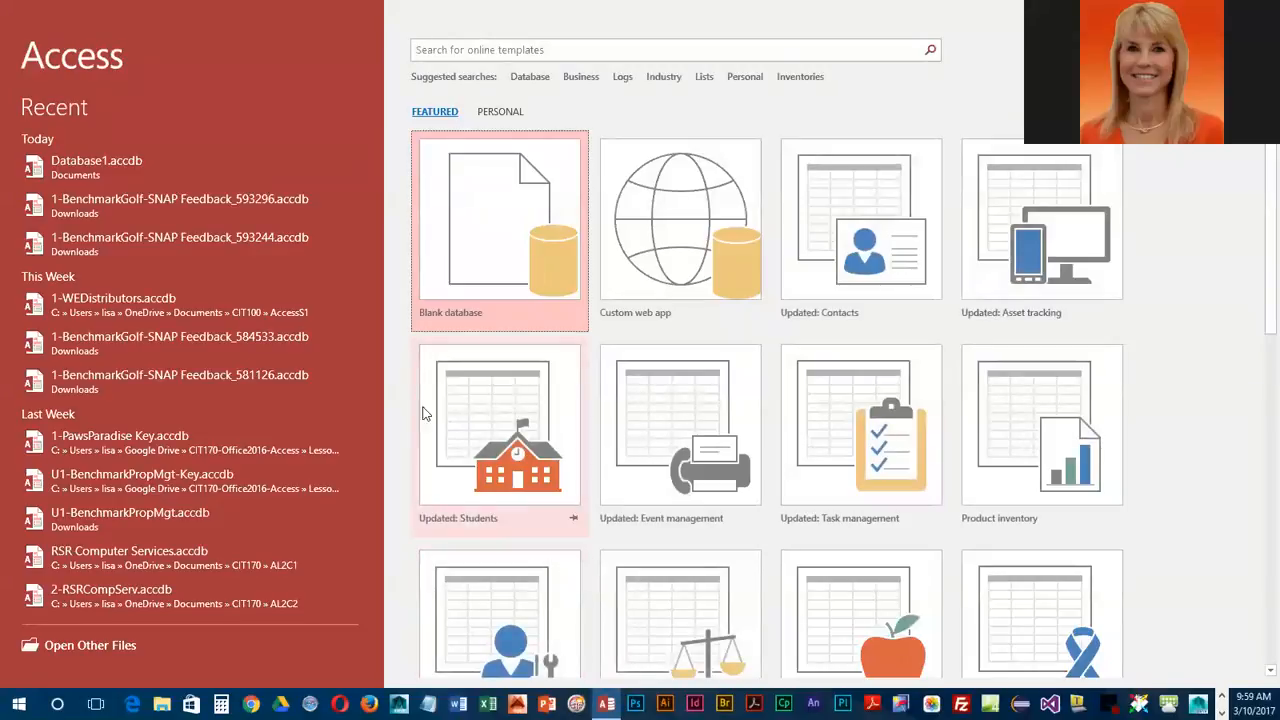
left_click(485, 173)
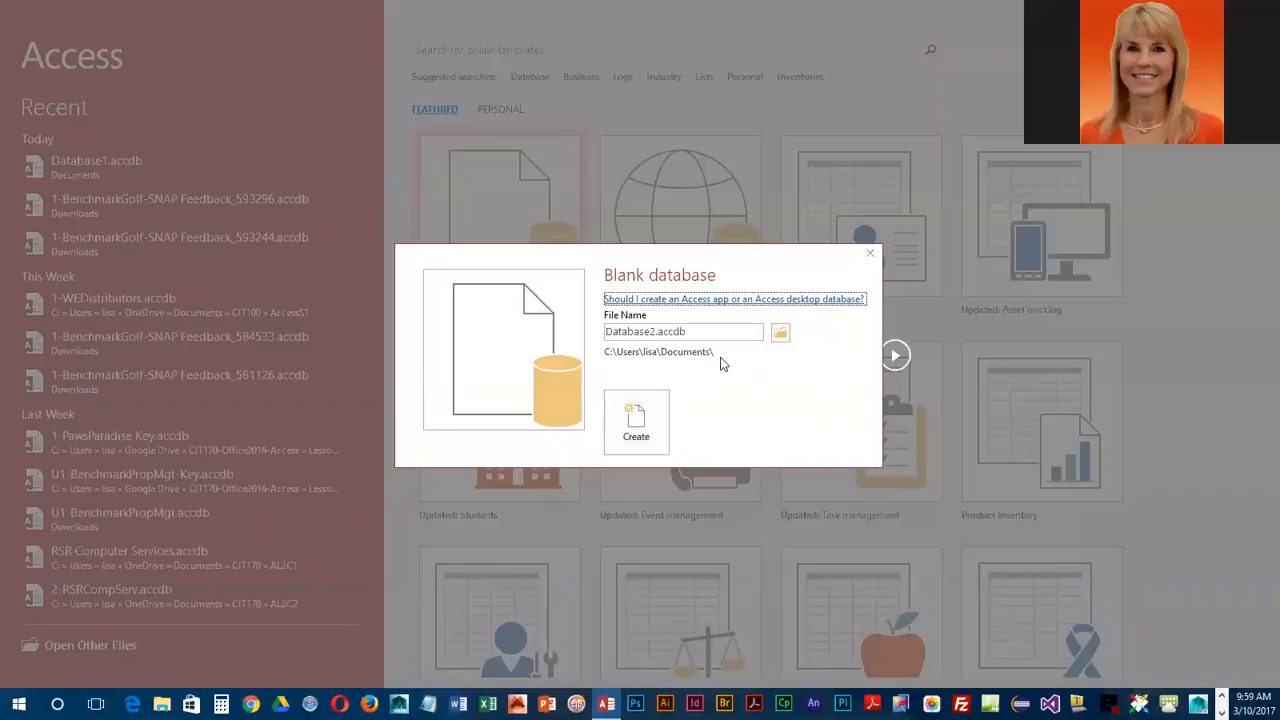
left_click(781, 334)
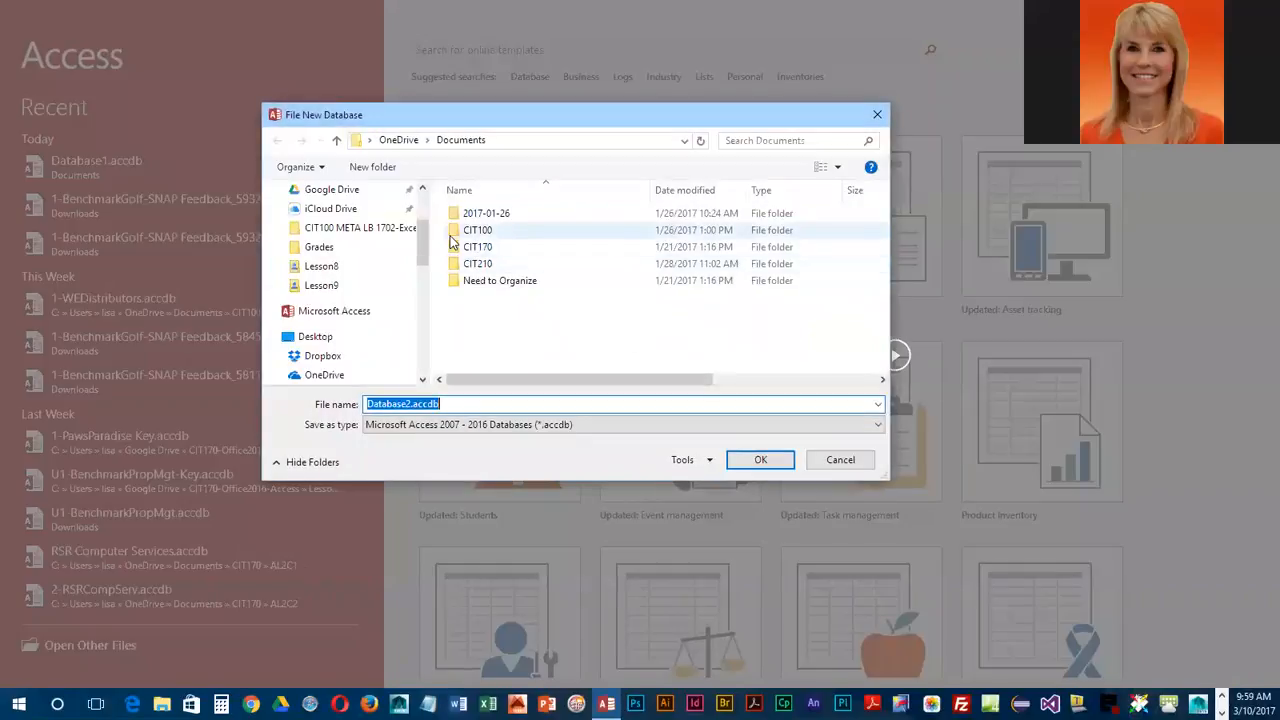
double_click(450, 235)
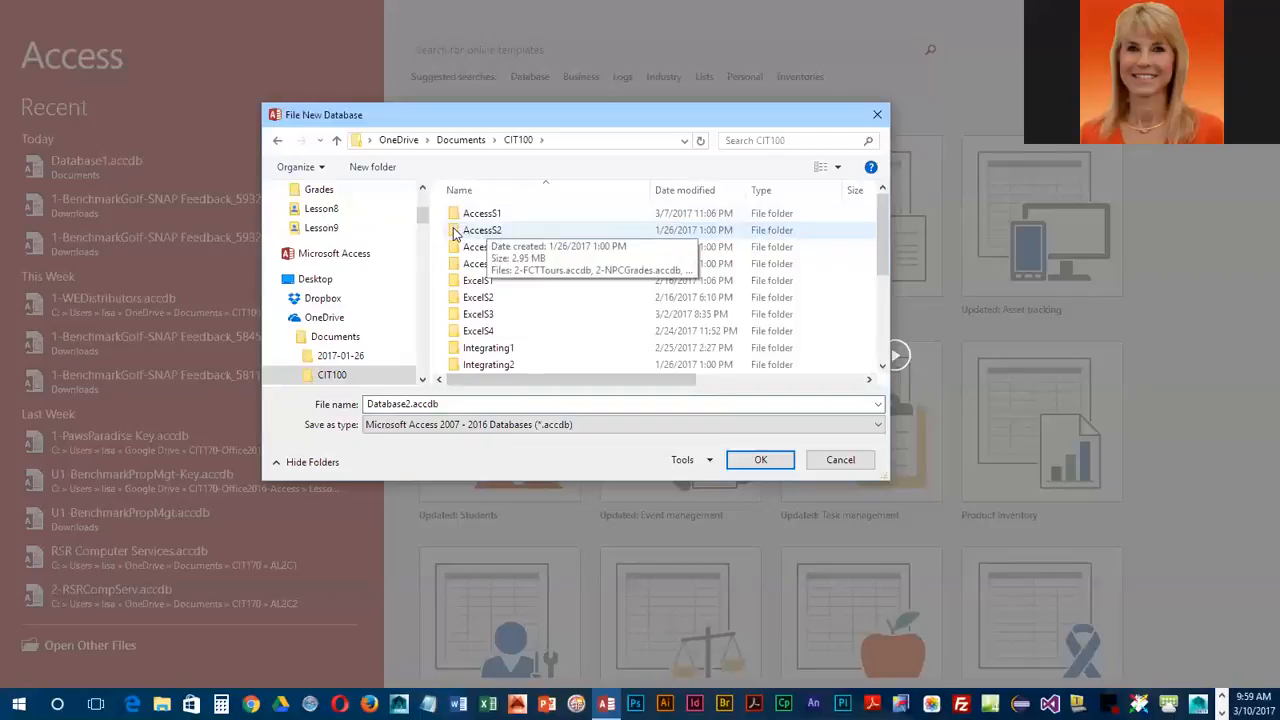
double_click(455, 232)
left_click(470, 230)
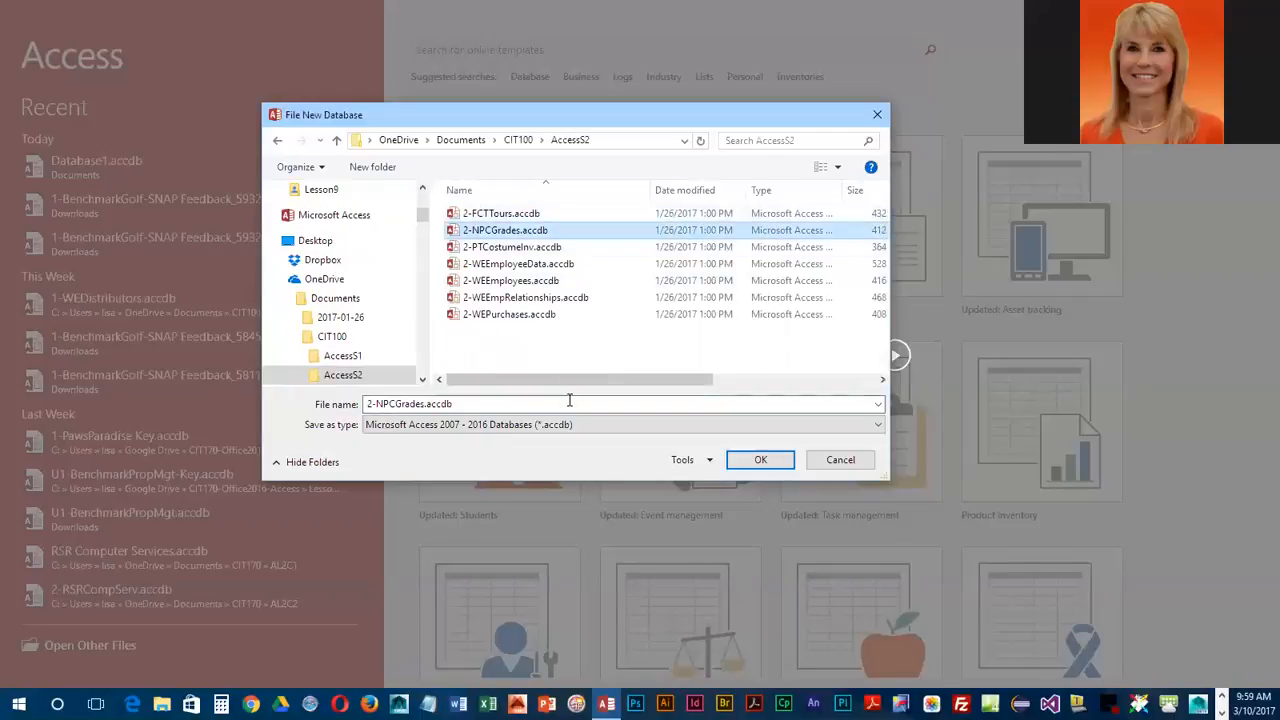
Step: Name the new database file 2-WEContracts and create the database
left_click(497, 403)
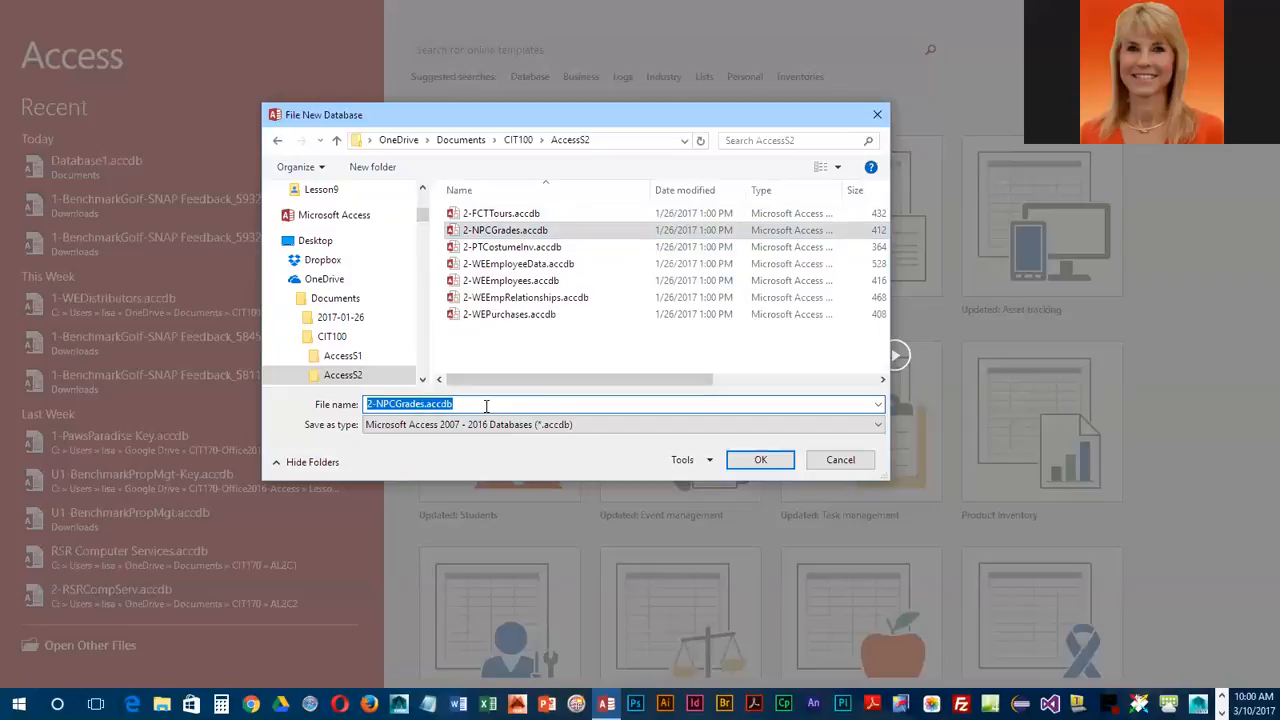
type("2")
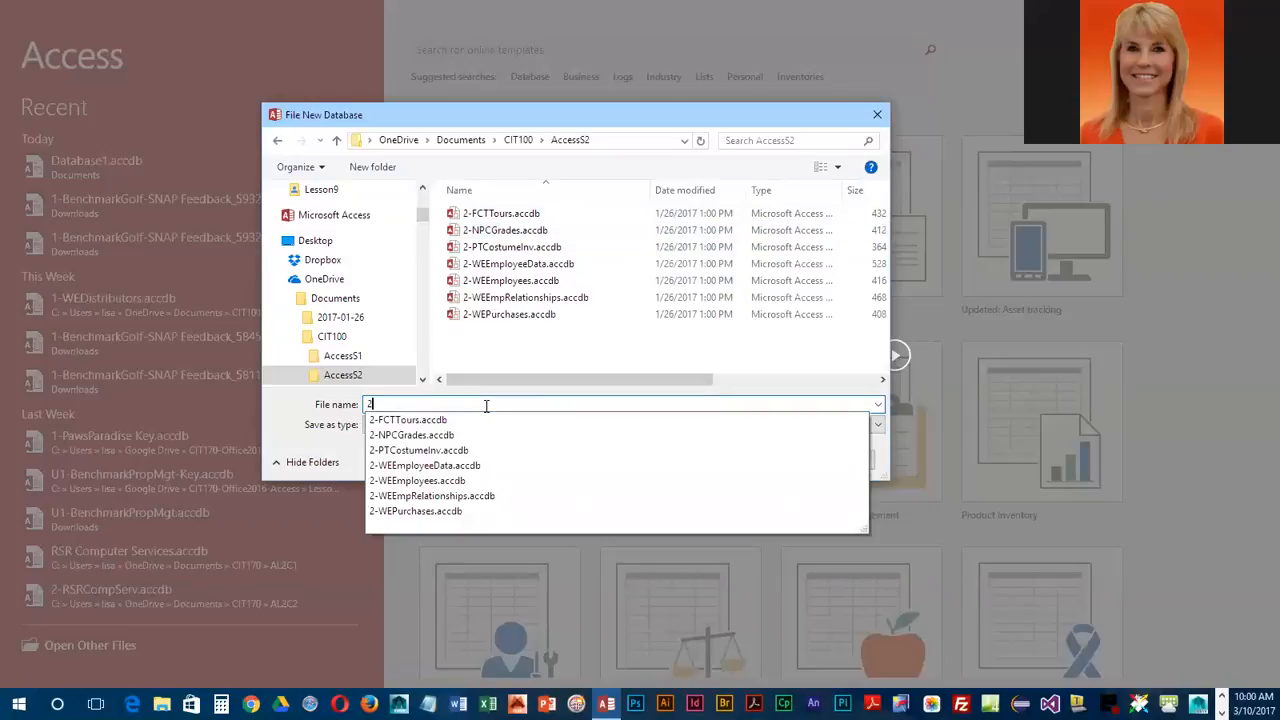
type("-WEContracts")
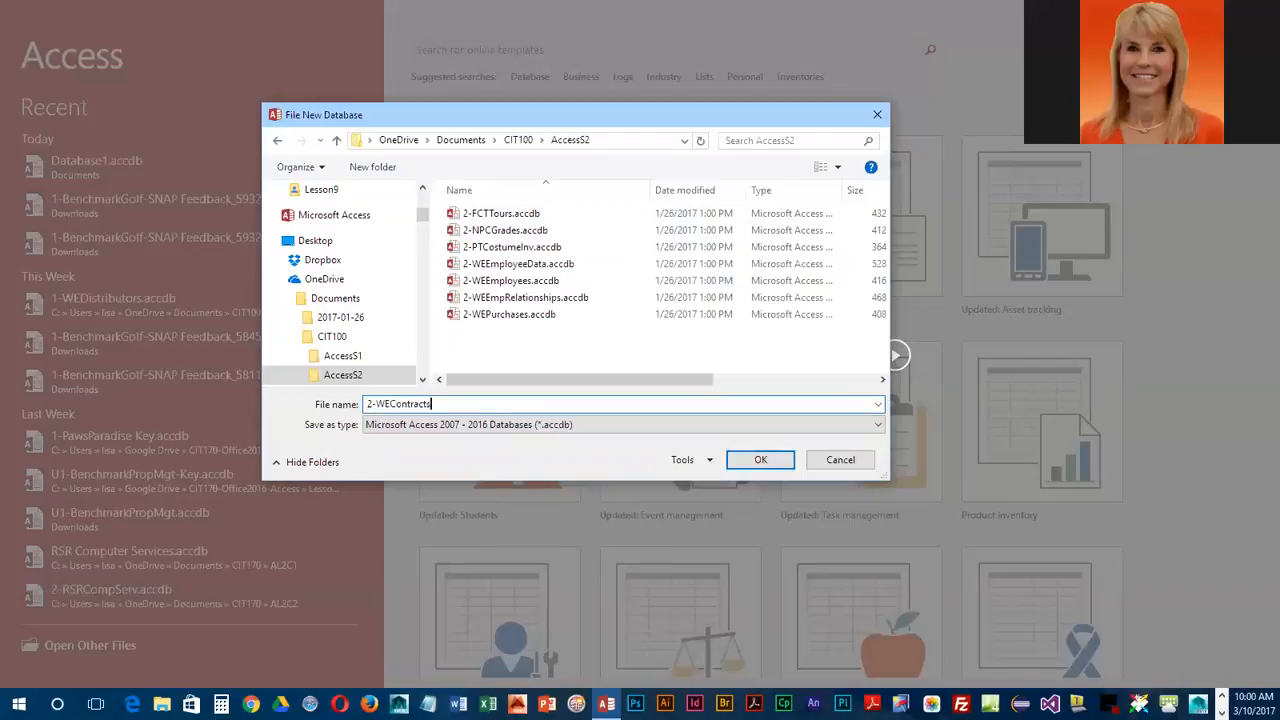
left_click(742, 461)
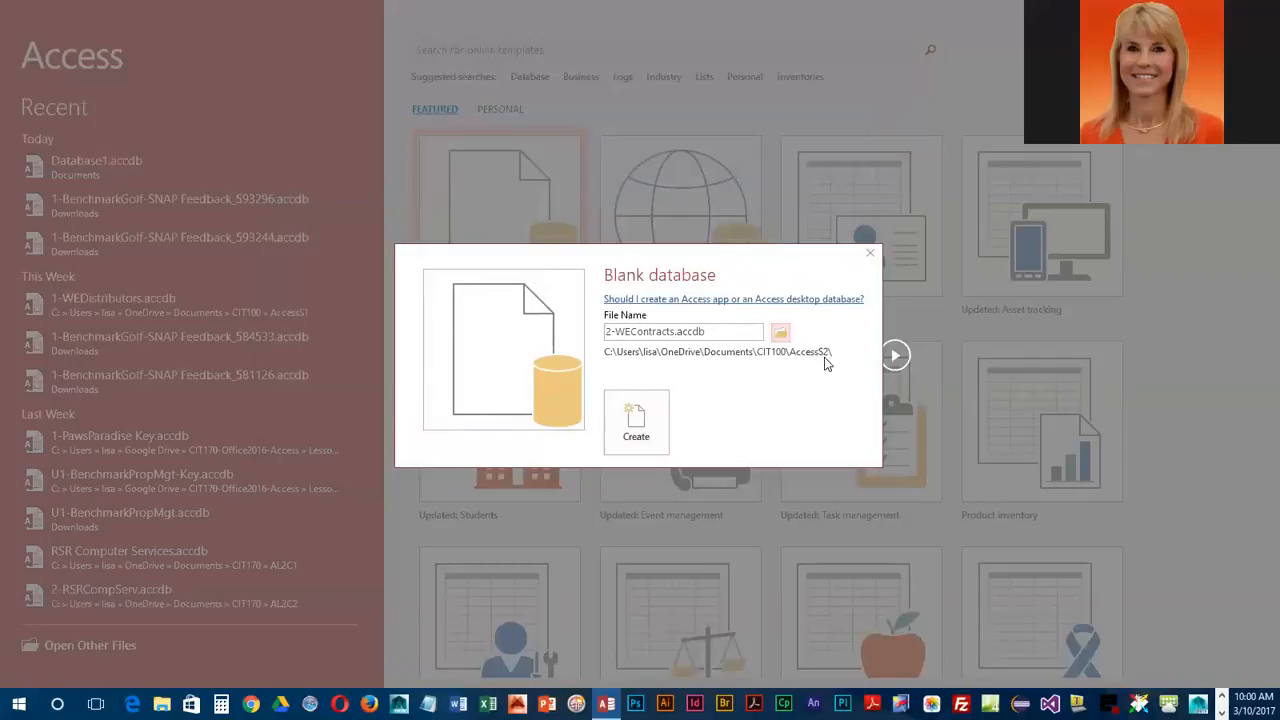
left_click(638, 424)
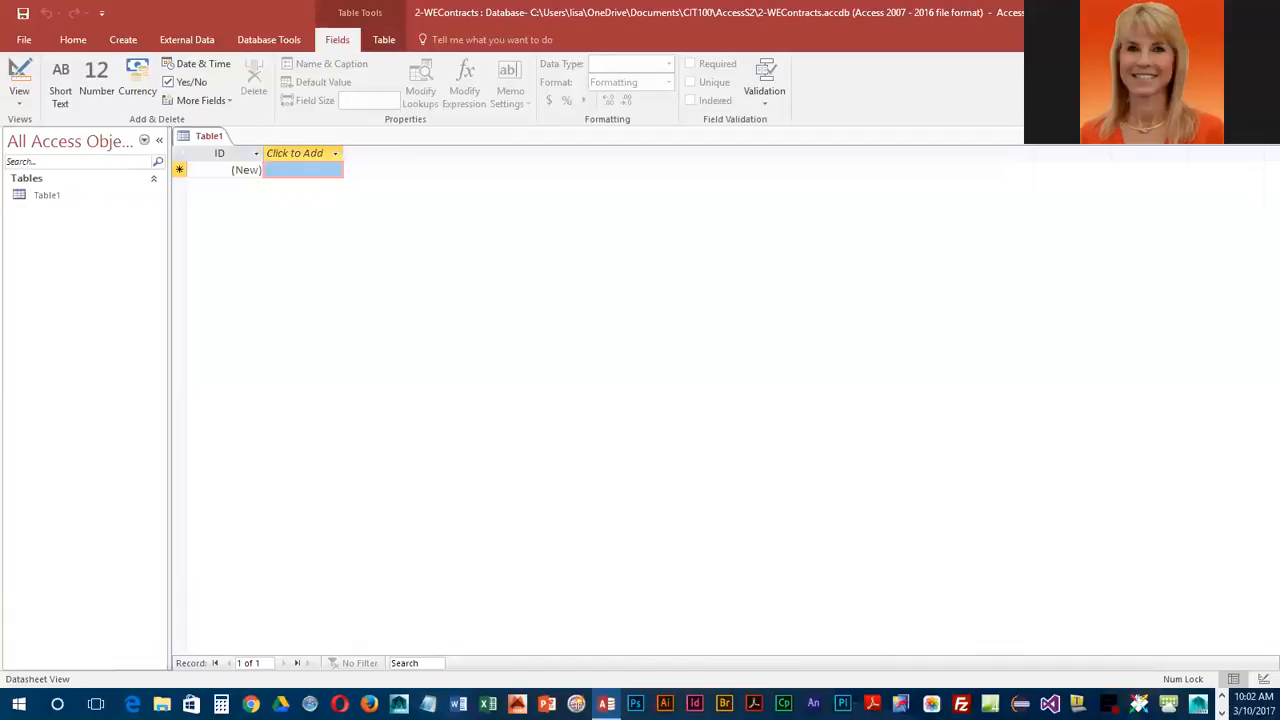
Step: Switch to the e-book in Chrome and review the Contracts table's field names and data types in Figure 2.1
left_click(1222, 713)
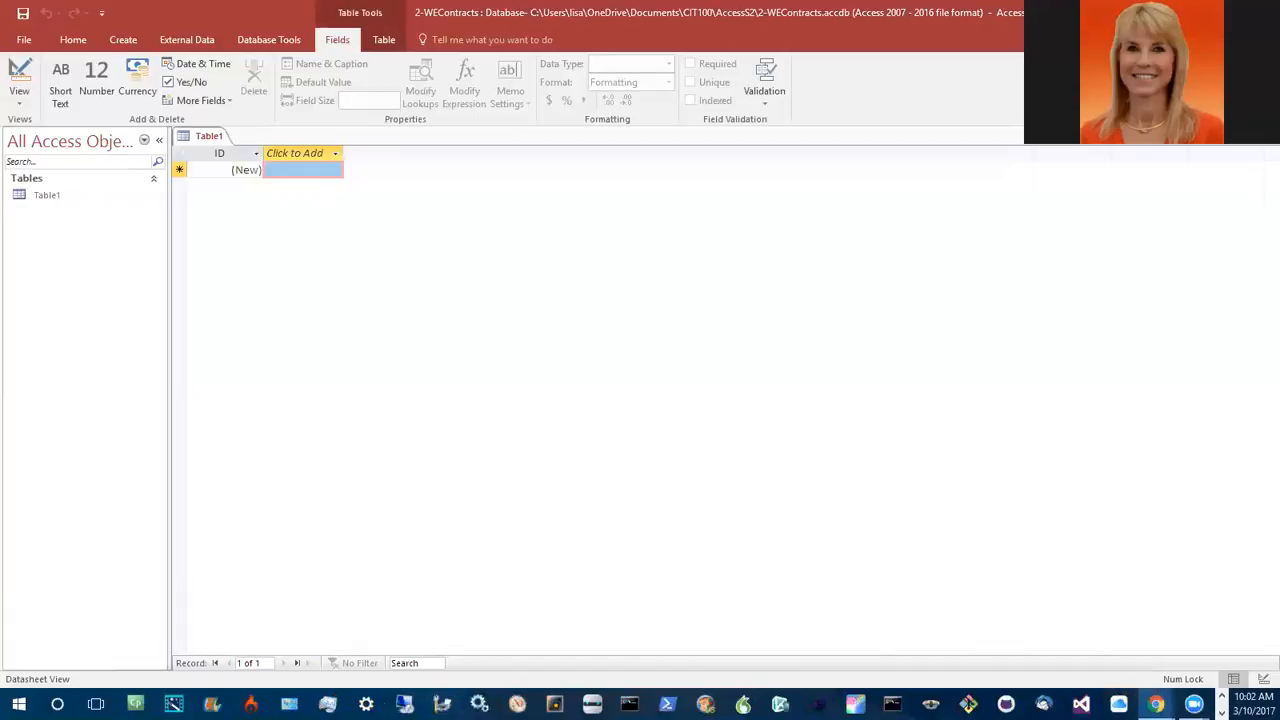
left_click(1156, 704)
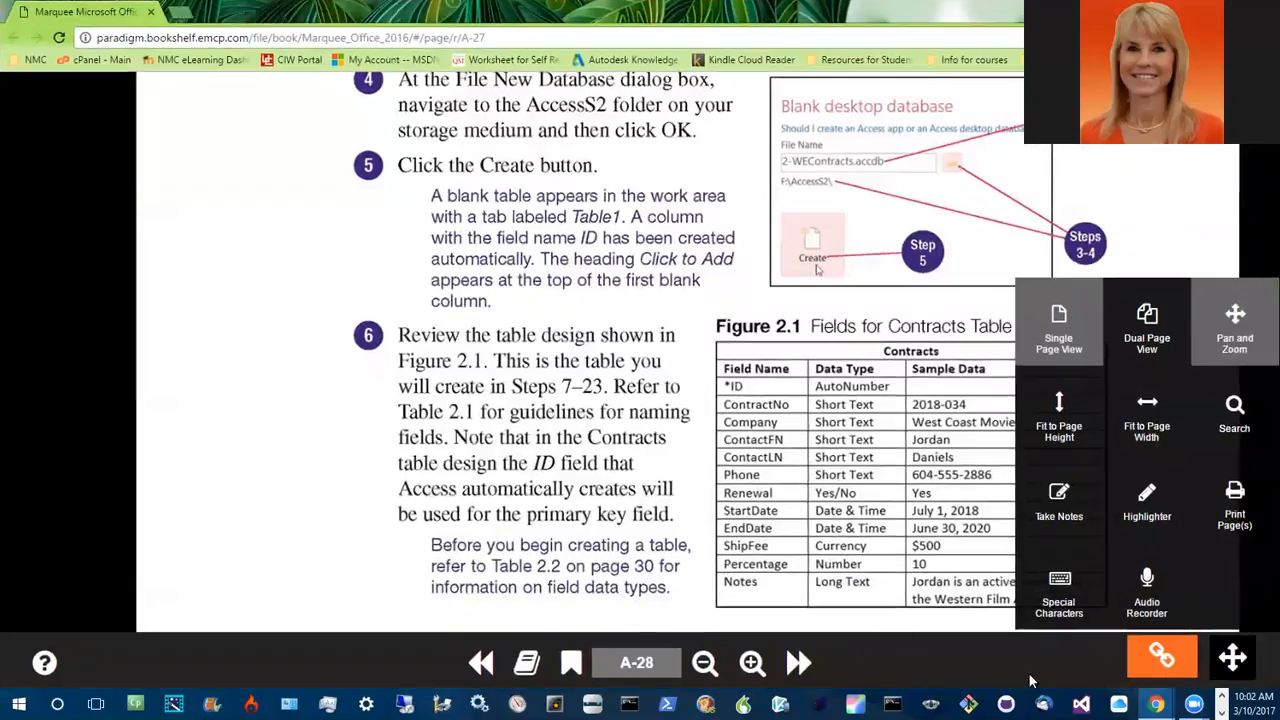
left_click(1233, 660)
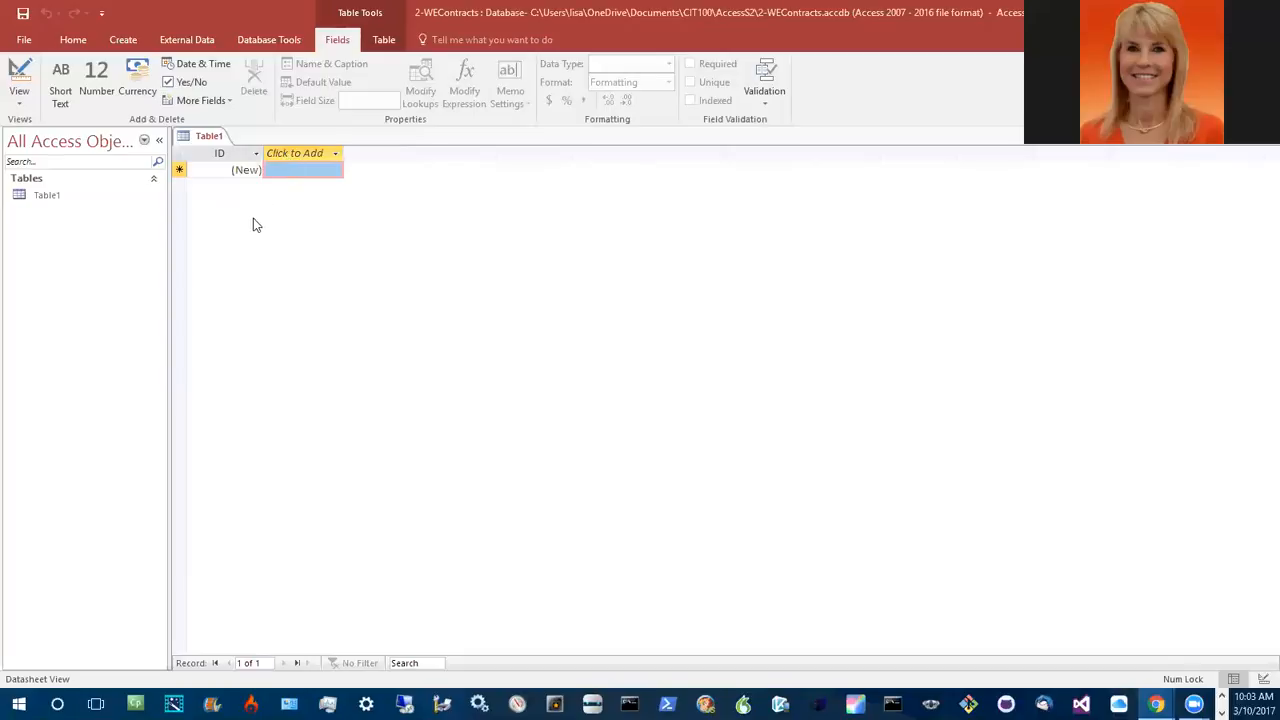
Step: Add a Short Text field named ContractNo after the ID field in the new table
left_click(290, 153)
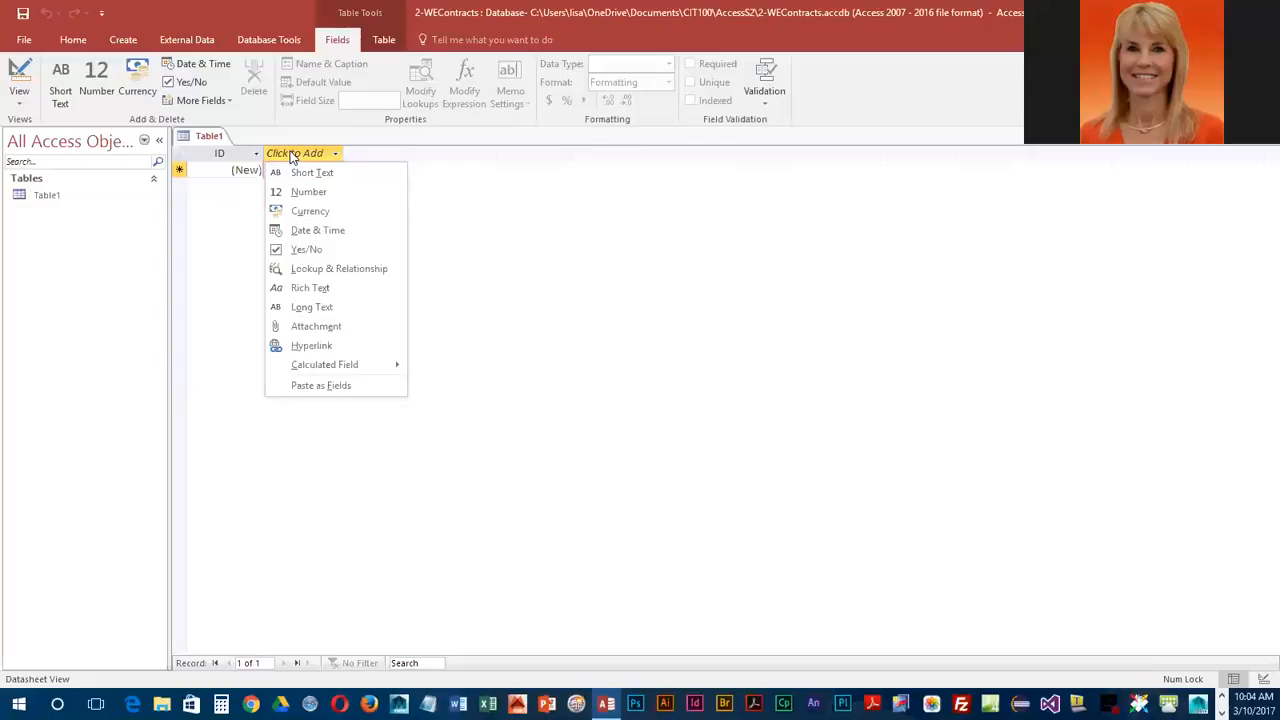
left_click(289, 171)
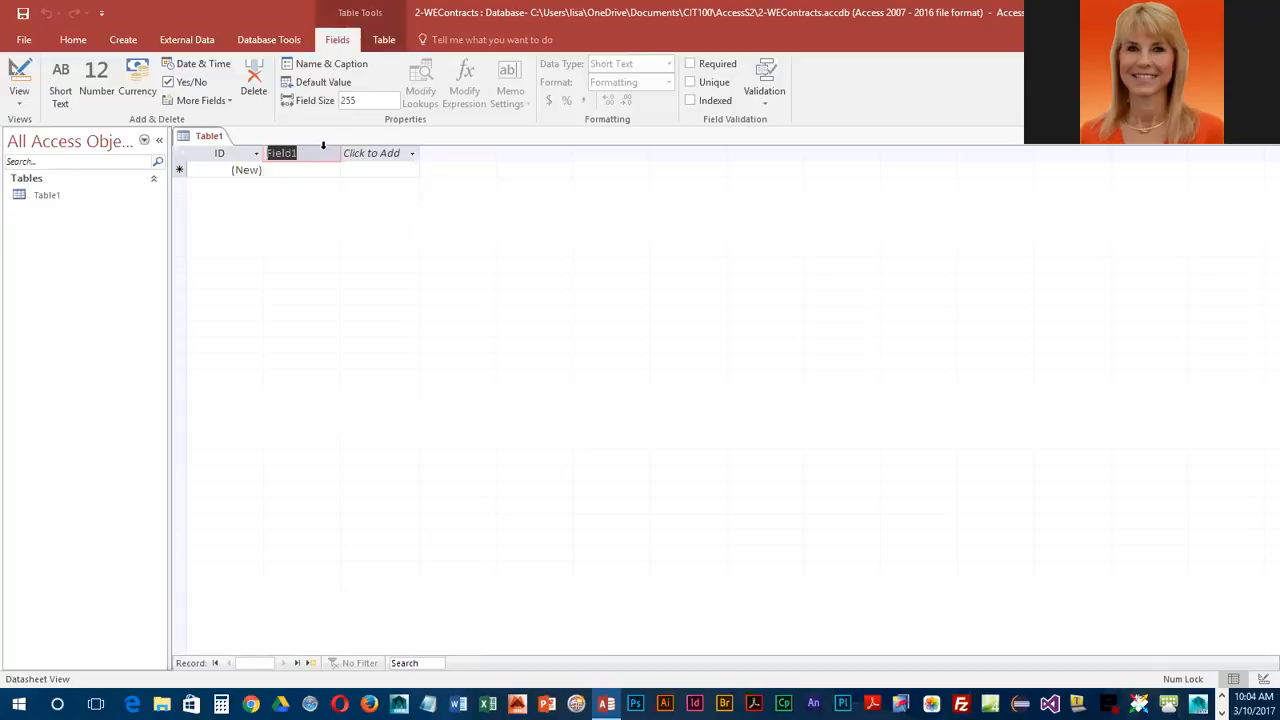
type("ContractNo")
key("Return")
Step: Add a Short Text field named Company after the ContractNo field
left_click(355, 153)
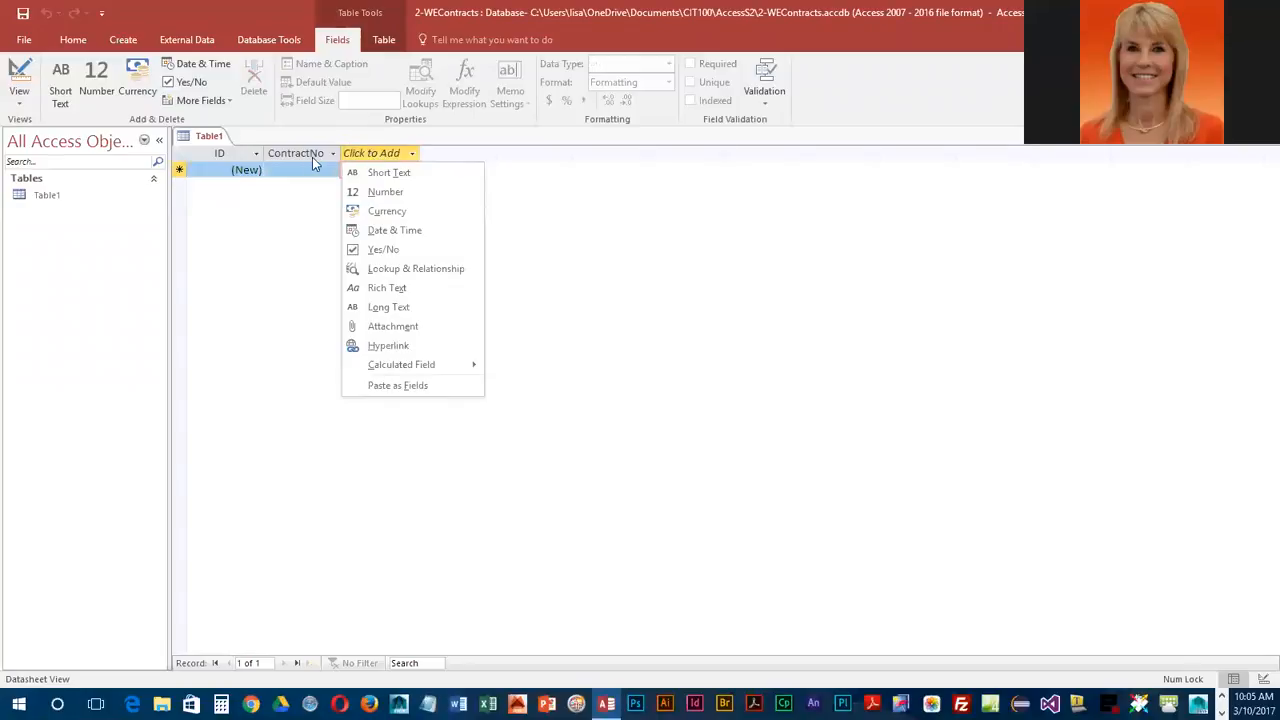
left_click(386, 173)
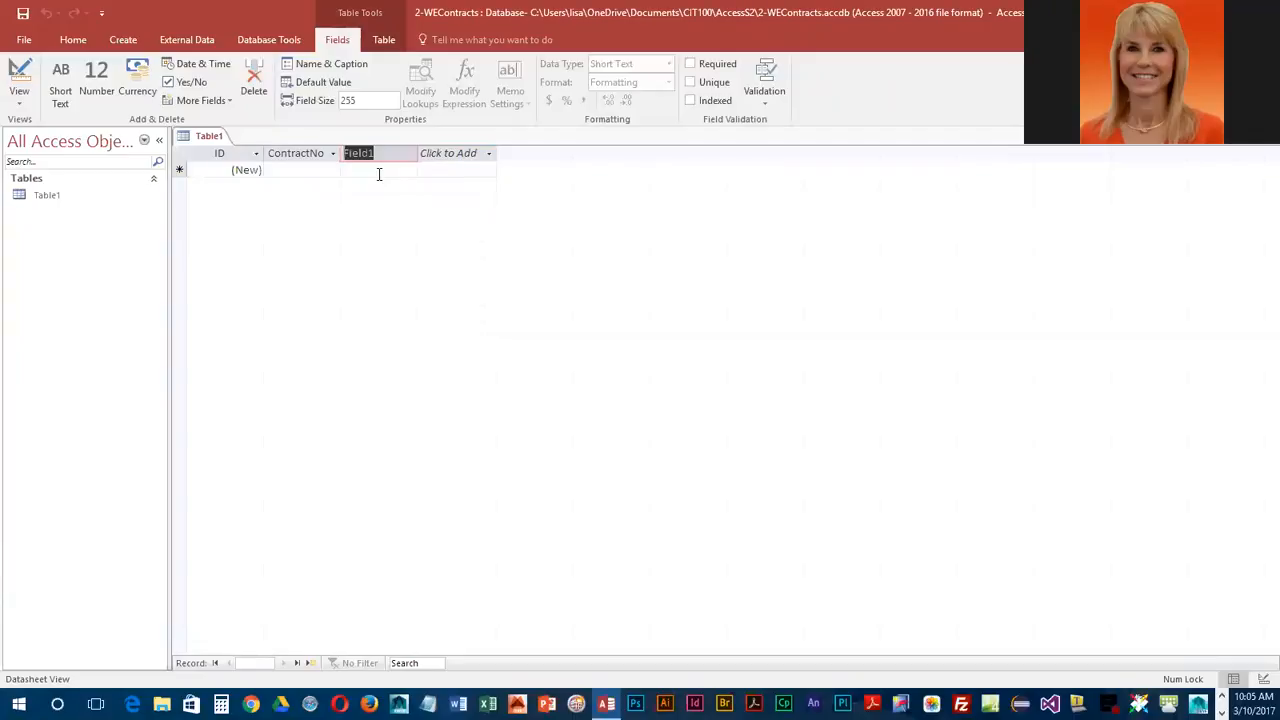
type("Company")
key("Return")
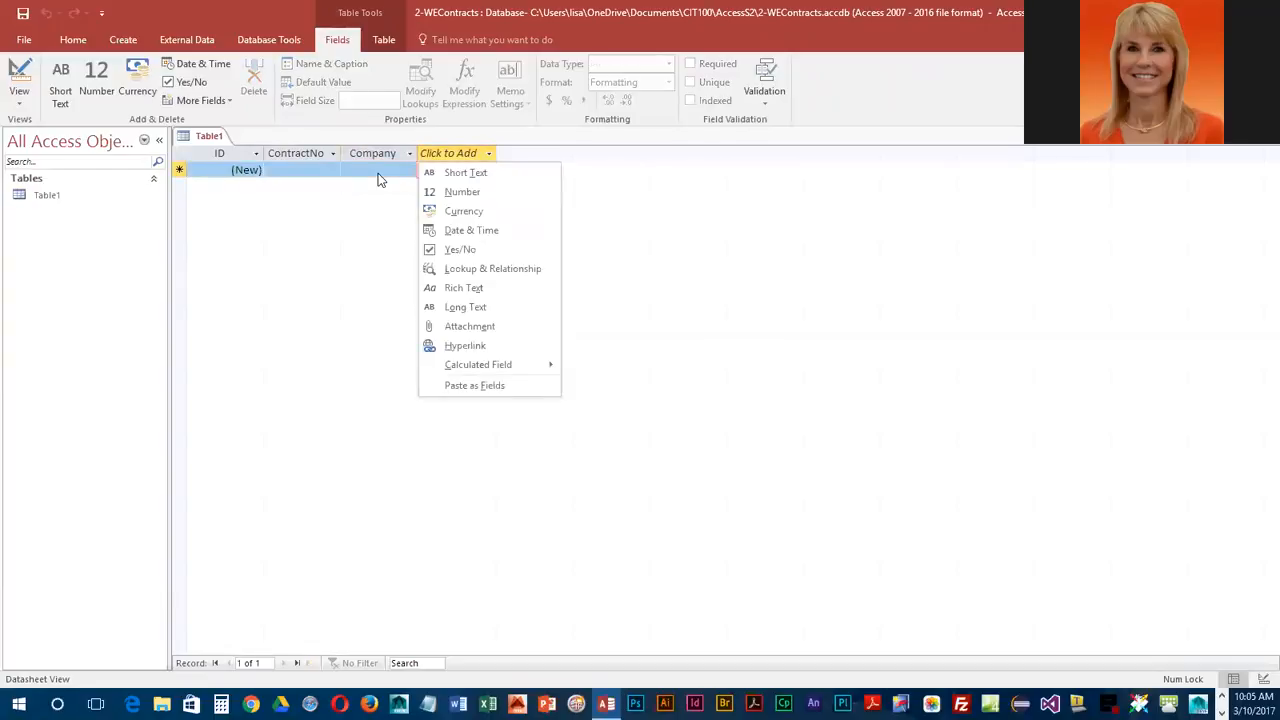
Step: Add two Short Text fields named ContactFN and ContactLN after the Company field
left_click(488, 176)
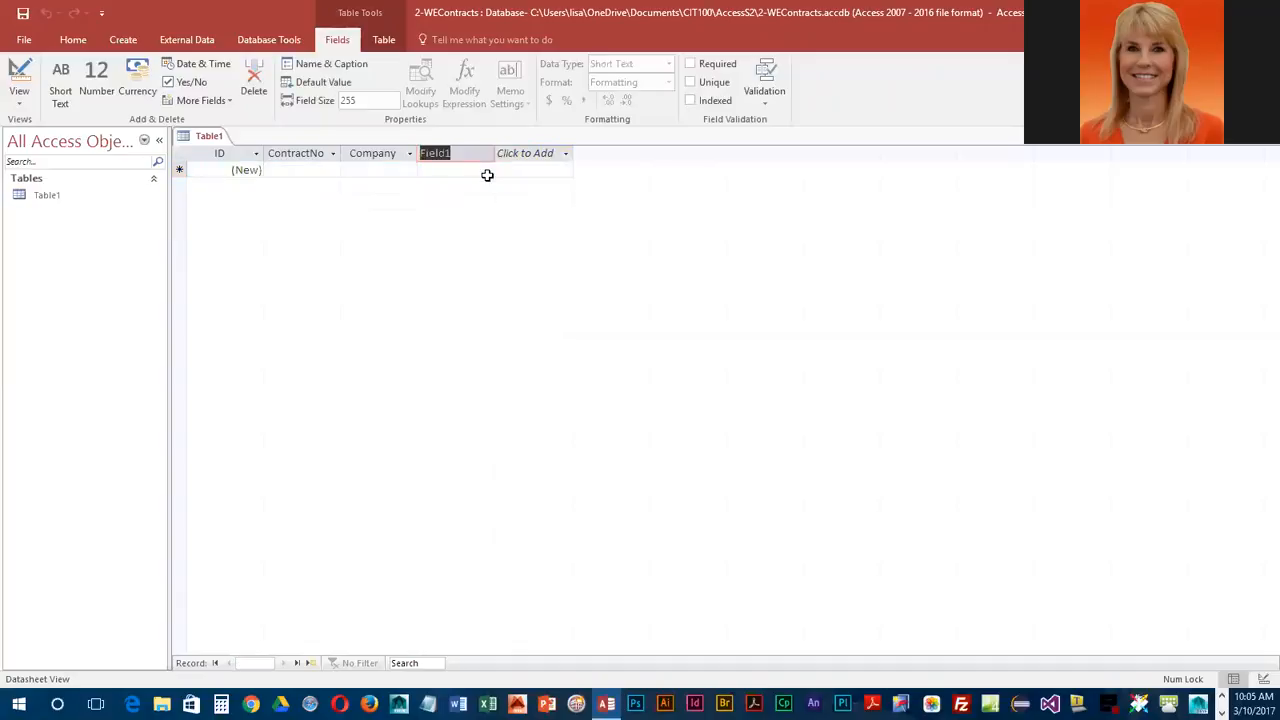
type("ontactFN")
key("Return")
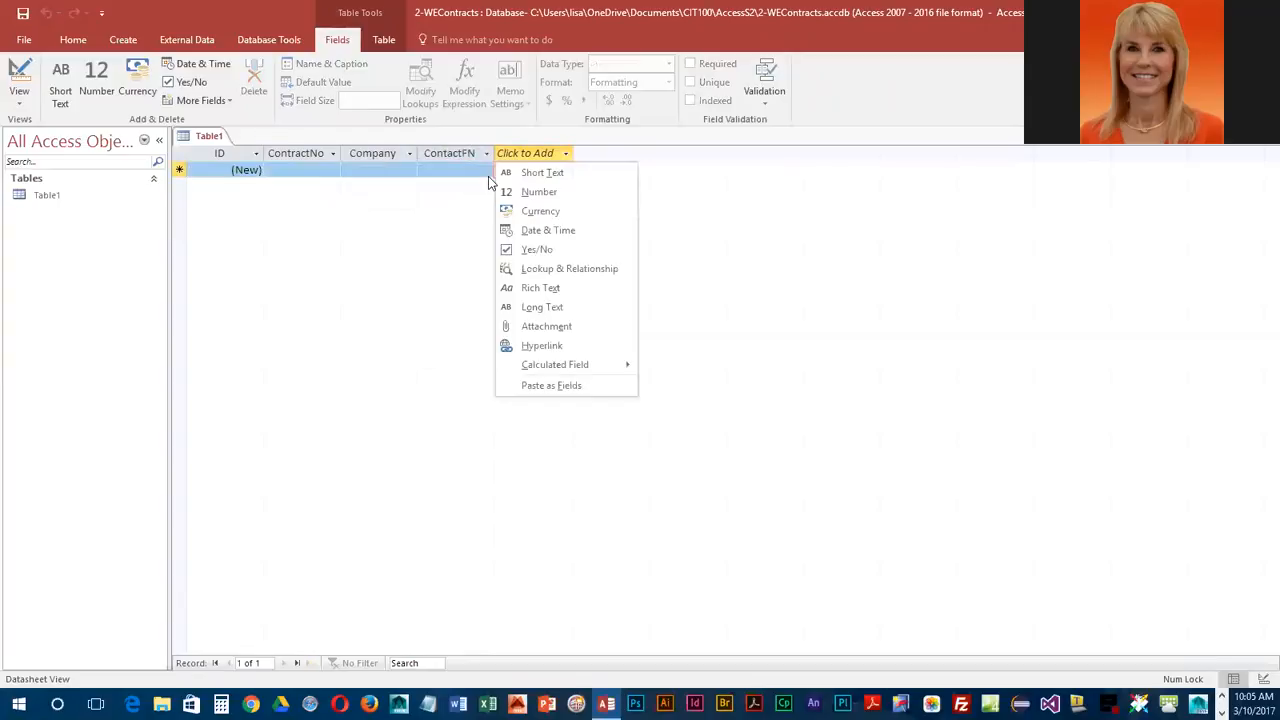
left_click(545, 177)
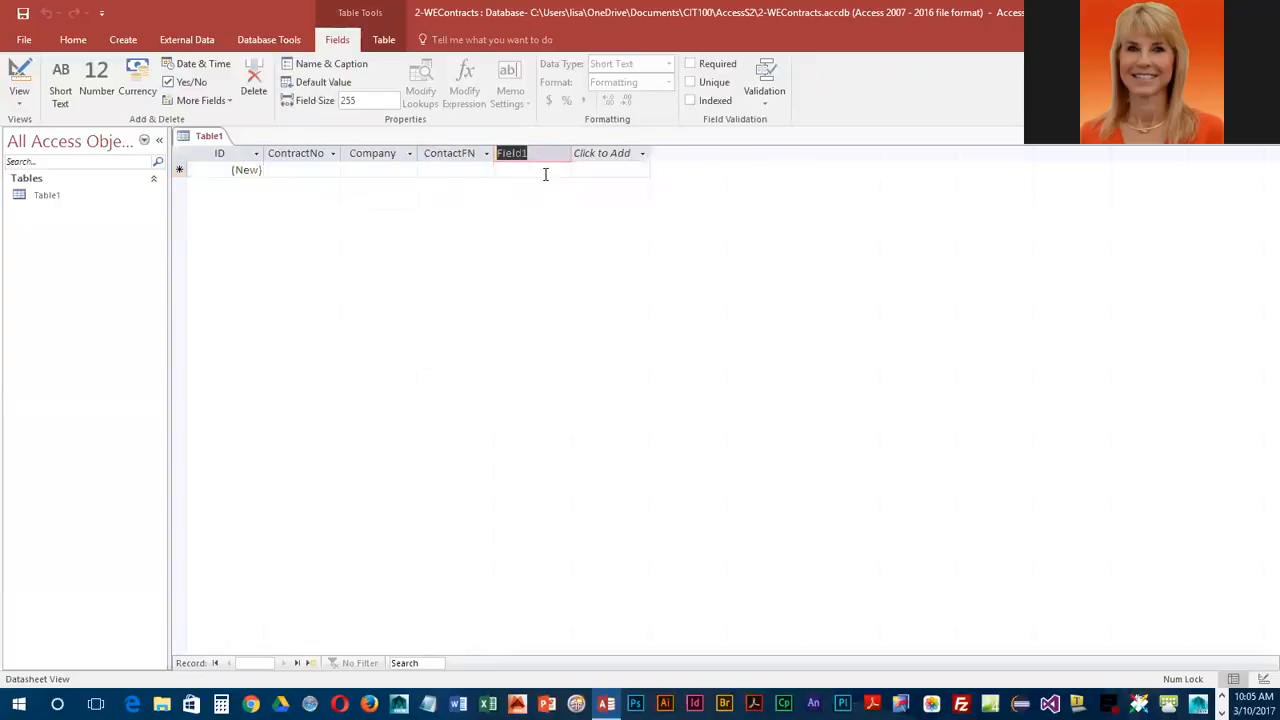
type("ContactLN")
Step: Add a Short Text field named Phone after the ContactLN field
left_click(618, 155)
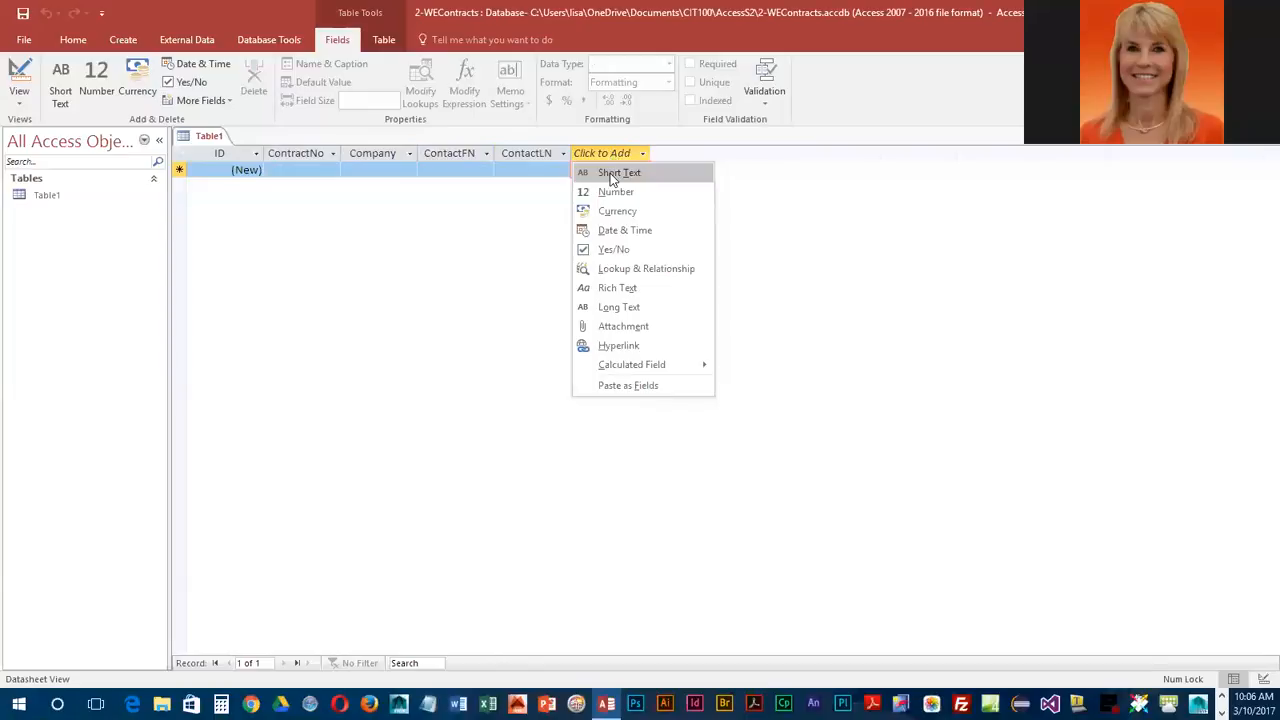
left_click(612, 176)
type("Phone")
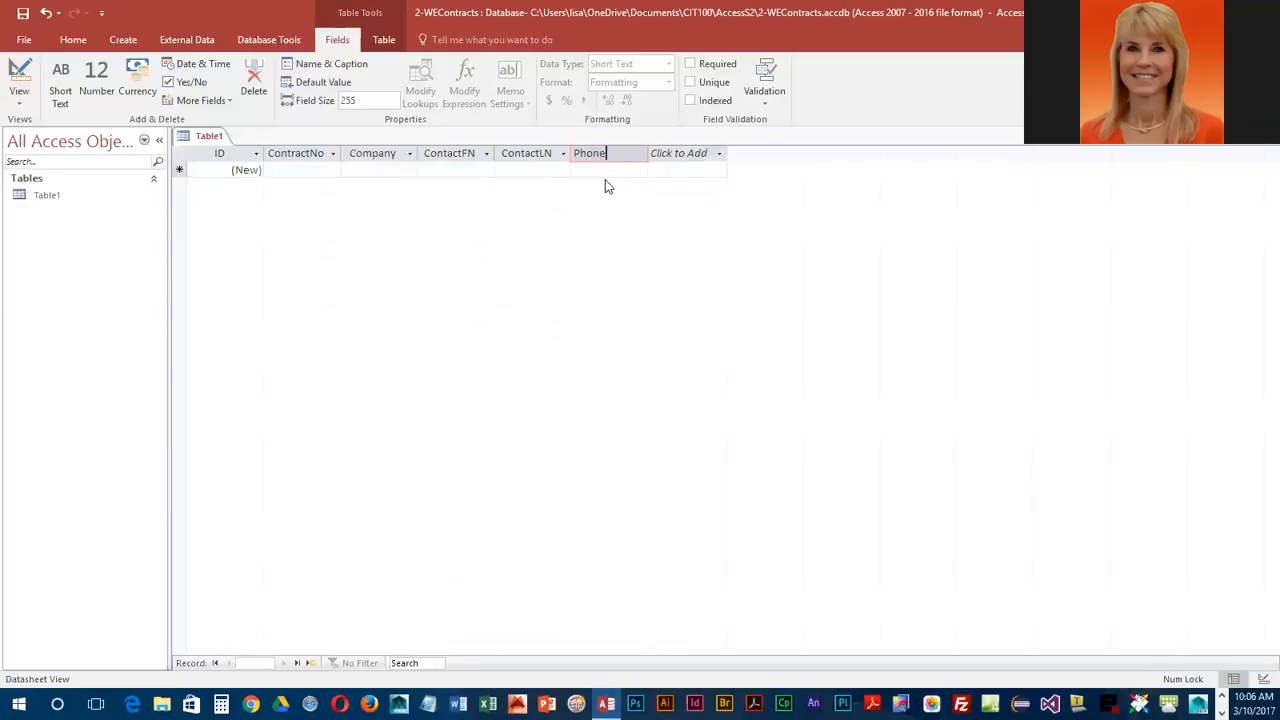
key("Return")
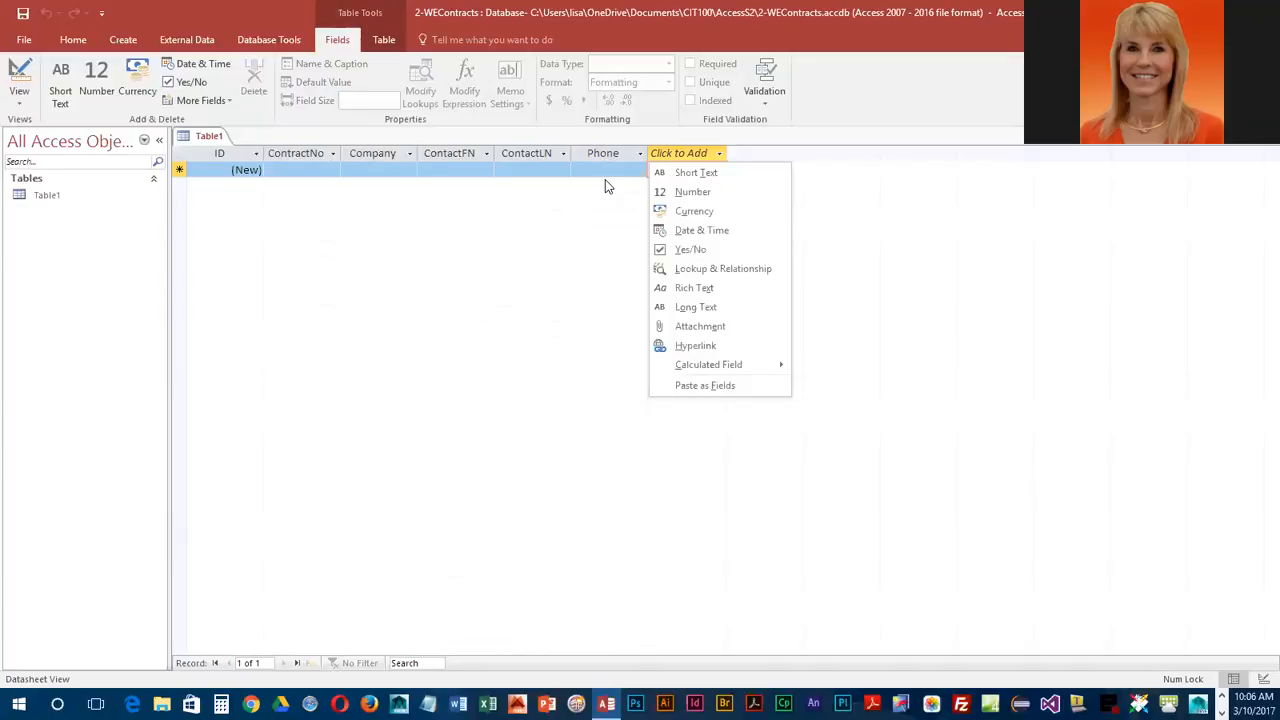
Step: Add a Yes/No field named Renewal after the Phone field
left_click(692, 250)
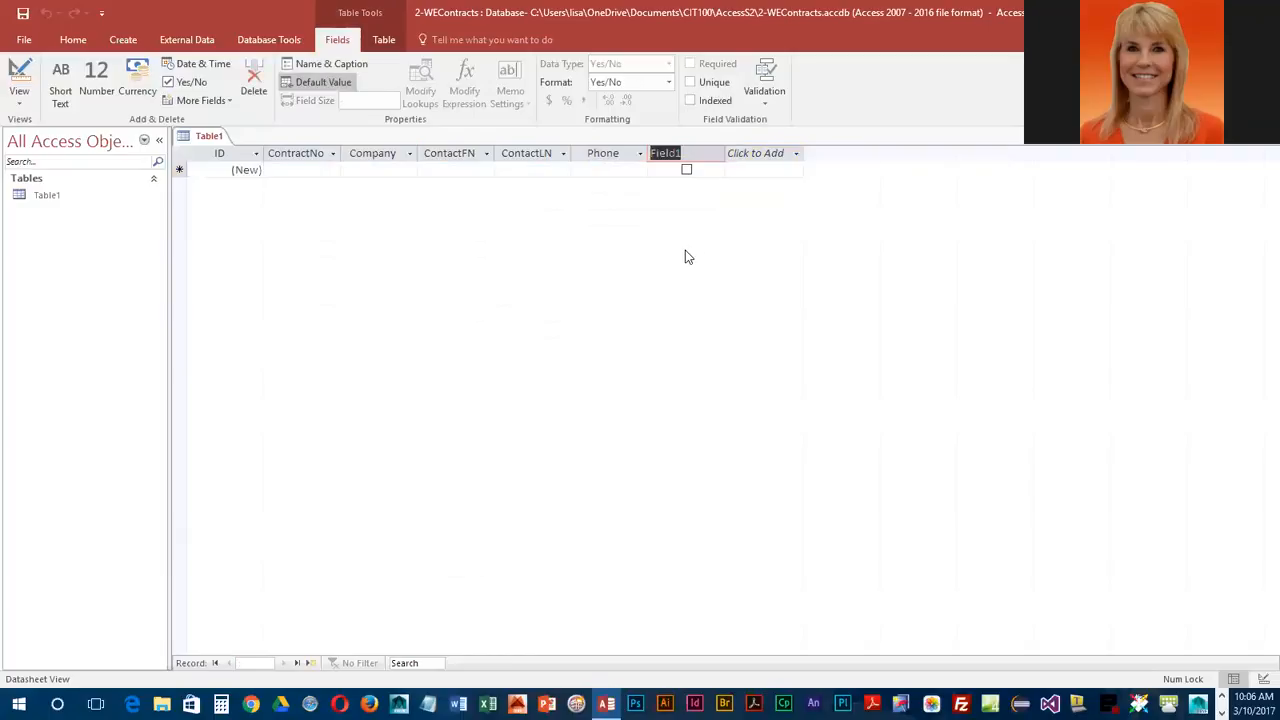
type("Renewal")
key("Return")
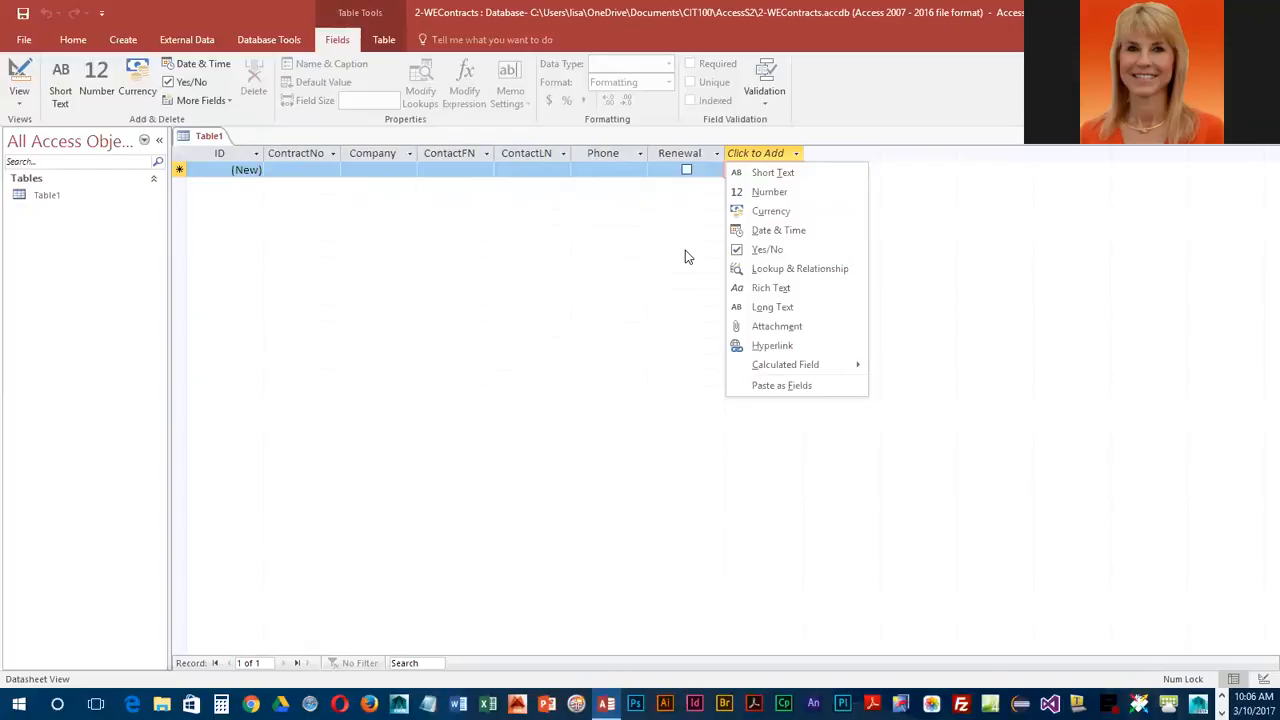
Step: Add two Date & Time fields named StartDate and EndDate after the Renewal field
left_click(762, 231)
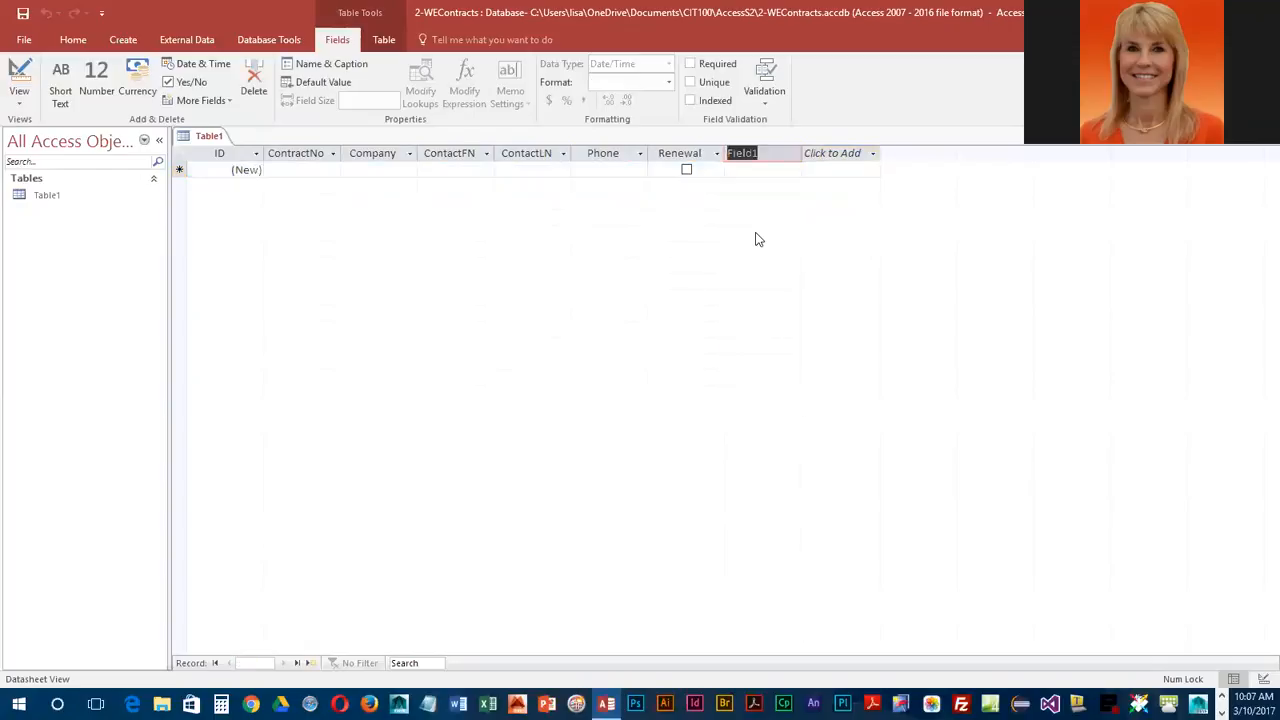
type("Sr")
type("art")
type("Date")
key("Return")
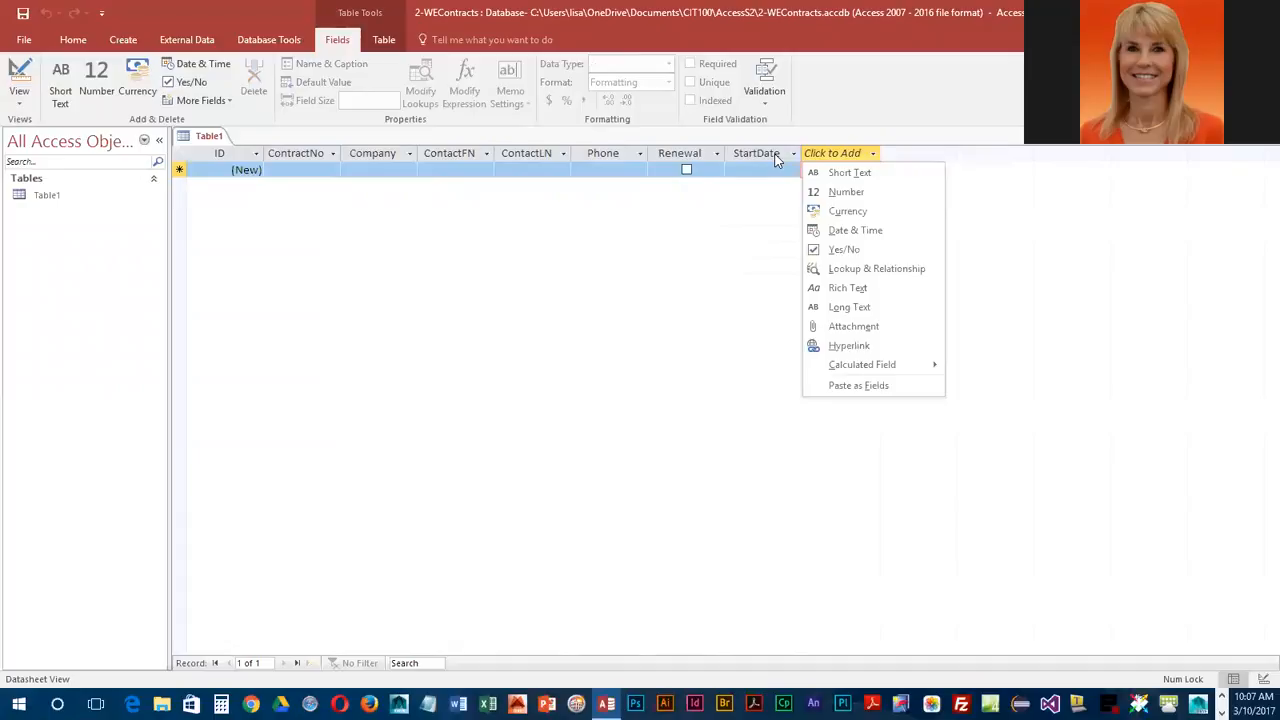
left_click(864, 229)
type("EndDate")
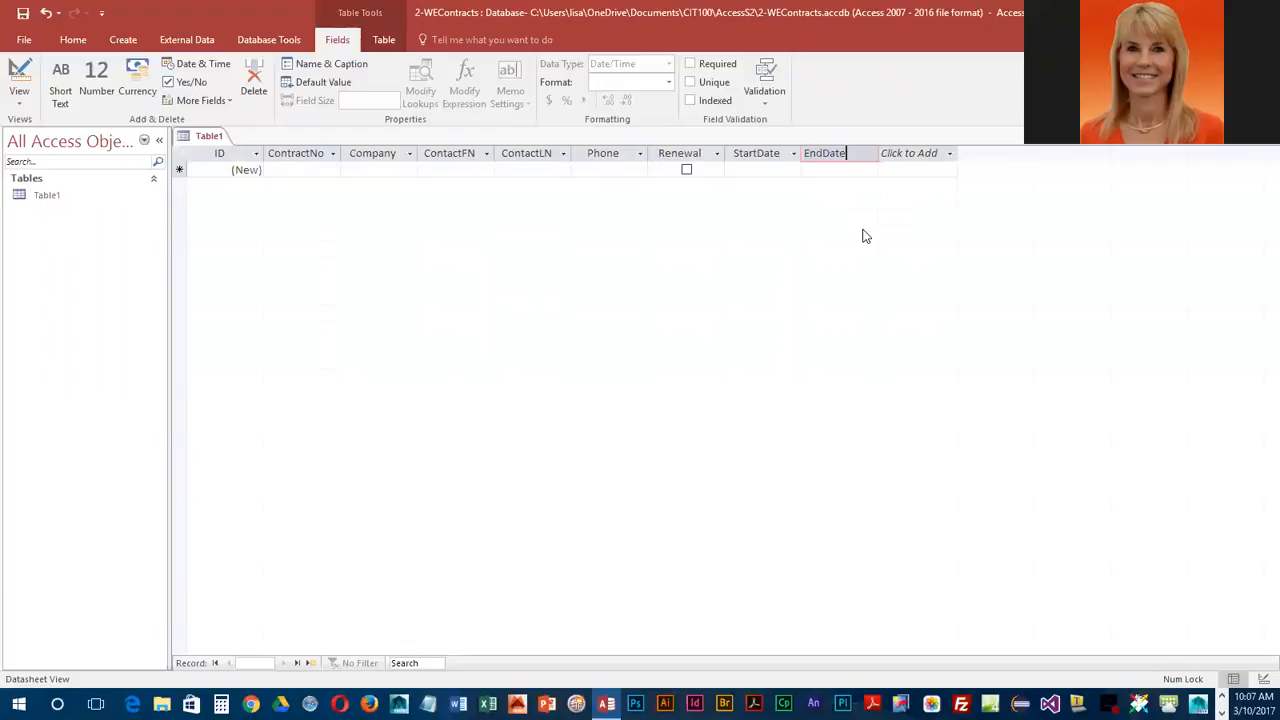
key("Return")
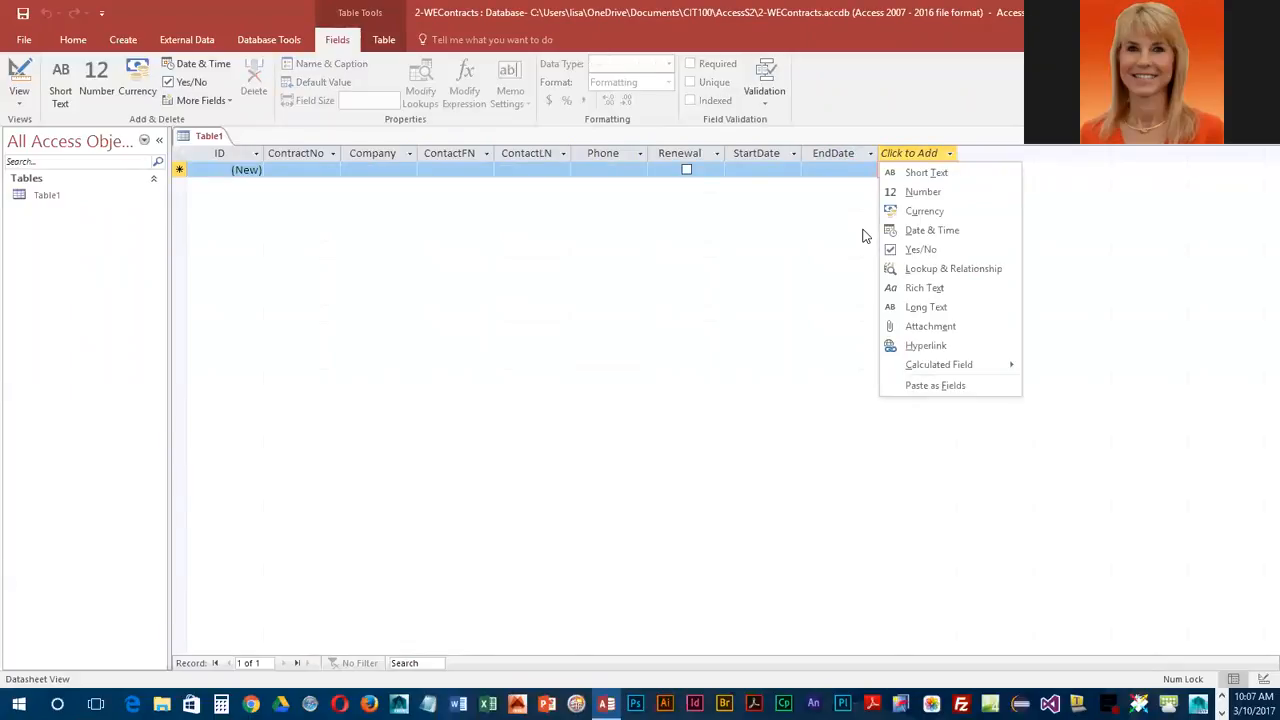
Step: Add a Currency field named ShipFee after the EndDate field
left_click(924, 211)
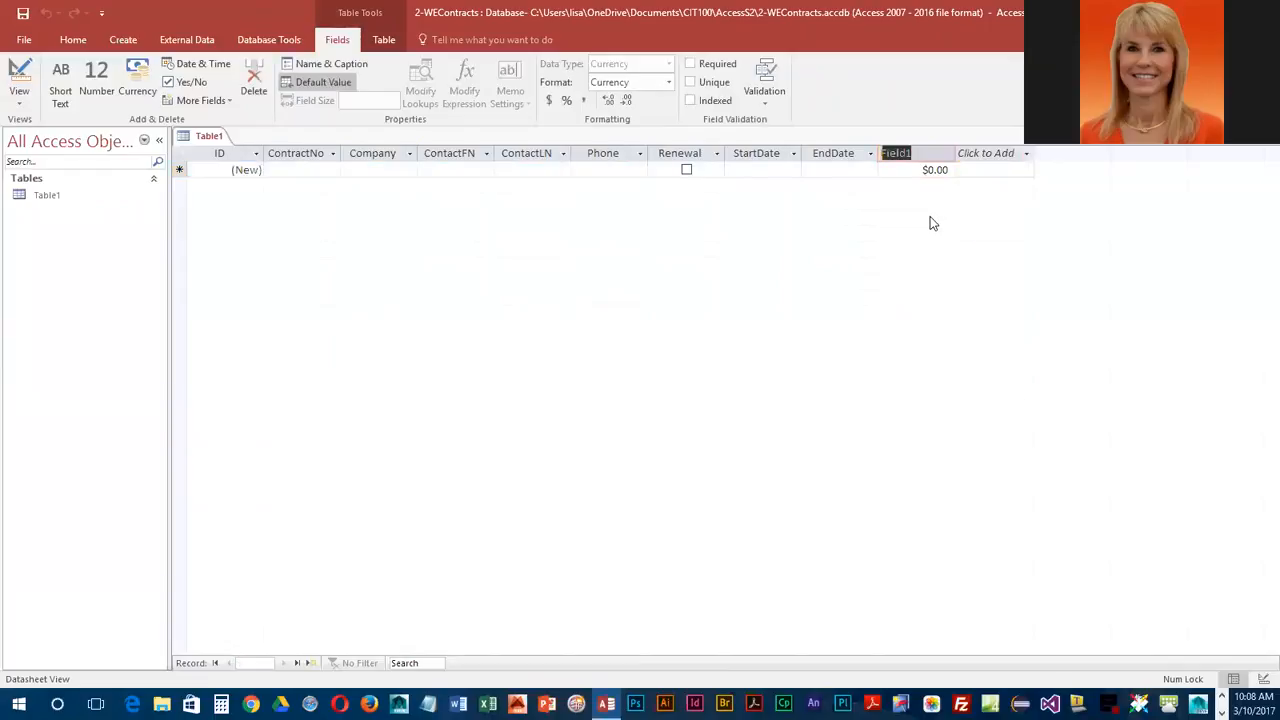
type("ShipFee")
key("Return")
key("Tab")
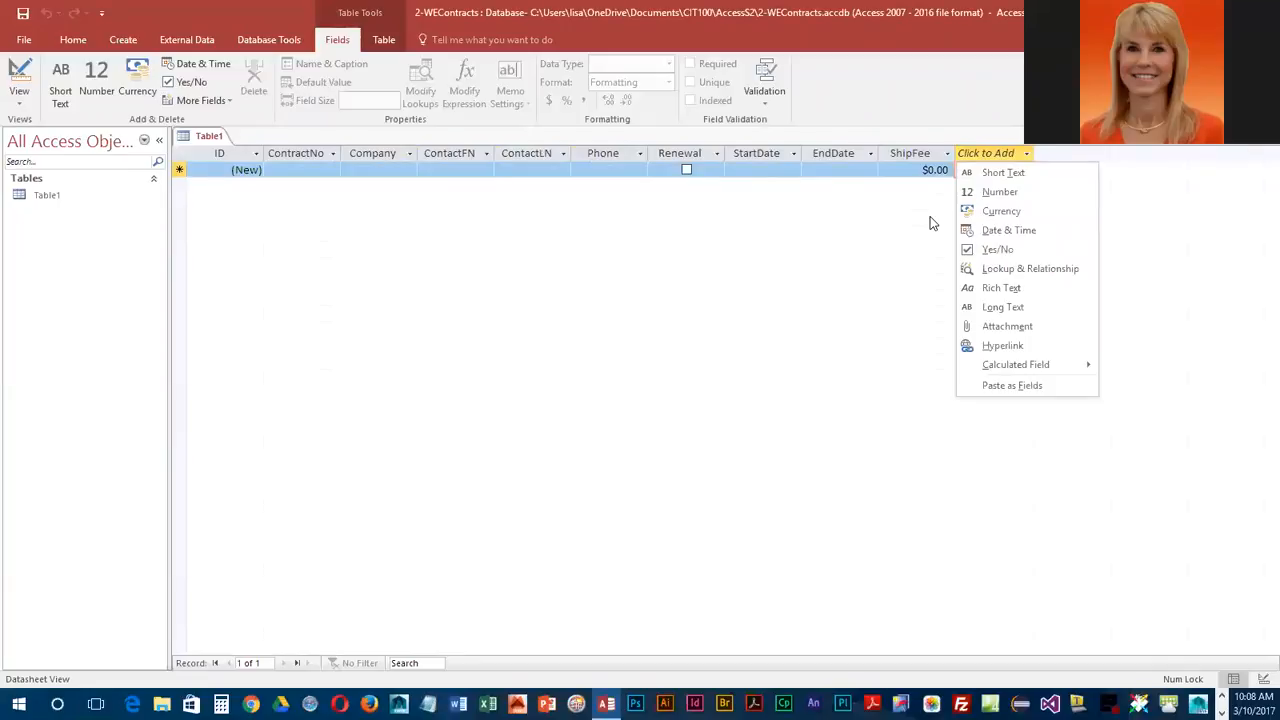
Step: Add a Number field named Percentage after the ShipFee field
left_click(1016, 192)
type("Percentage")
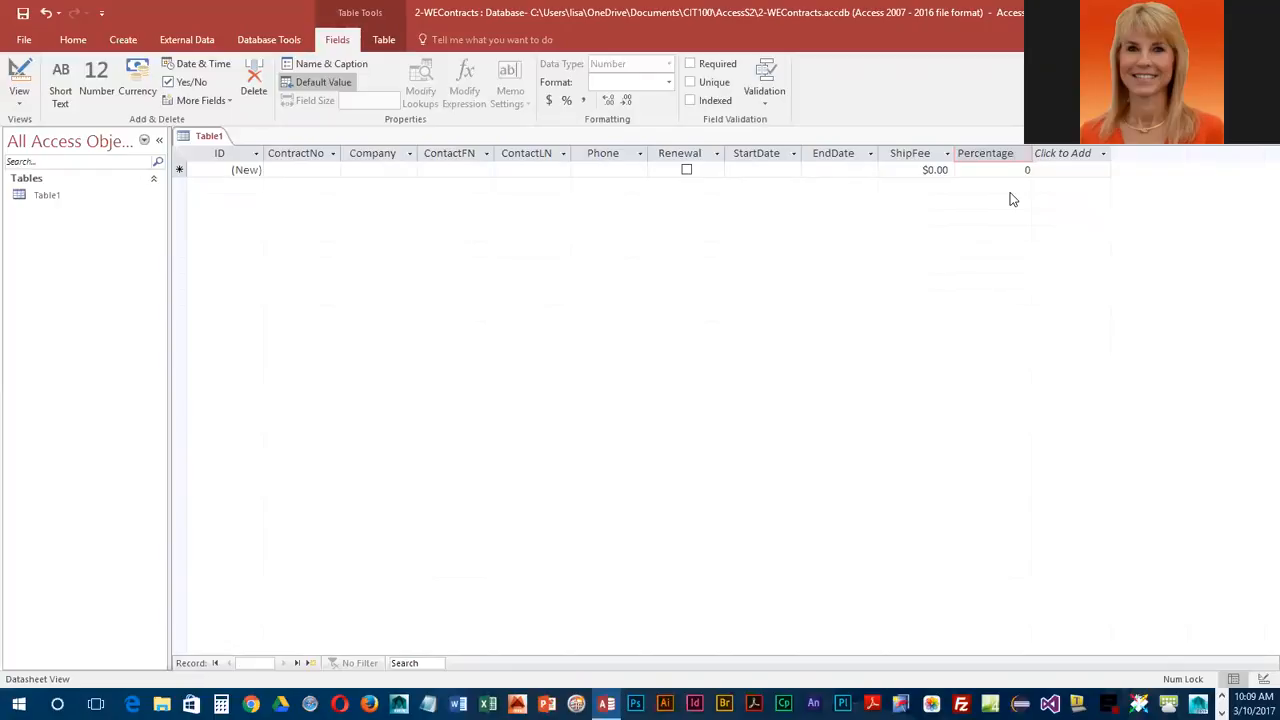
key("Tab")
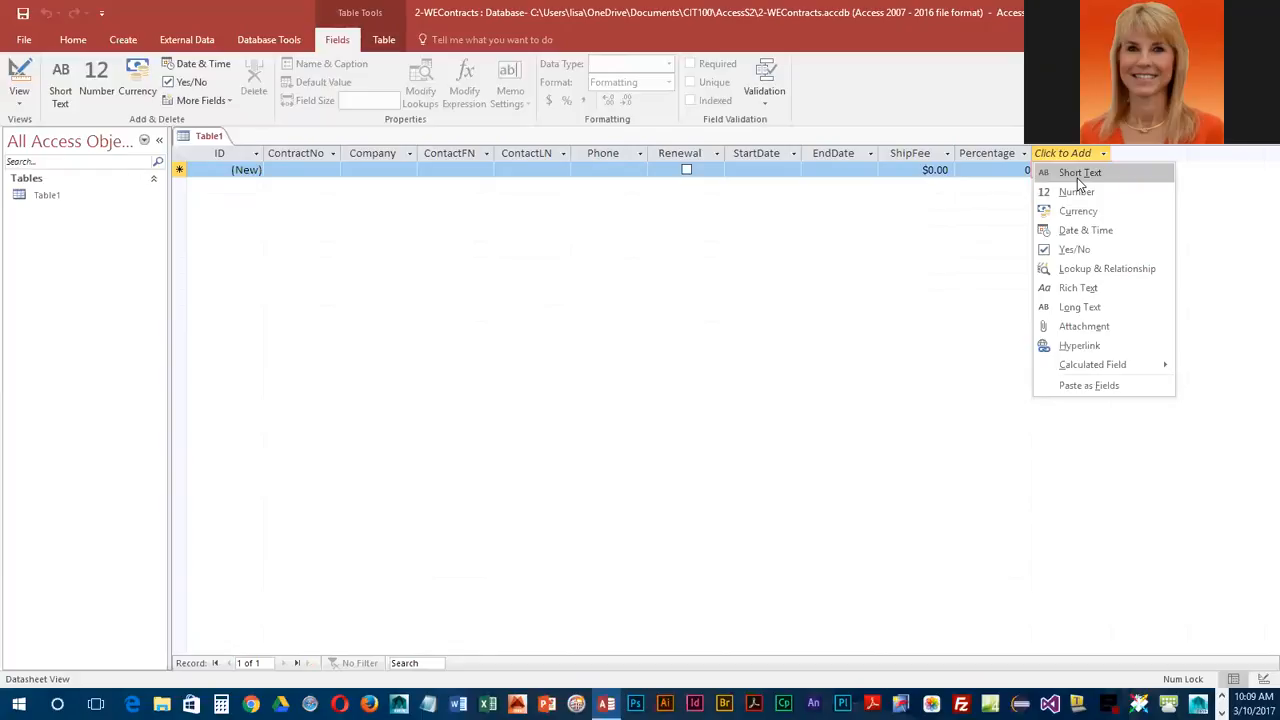
Step: Add a Long Text field named Notes after the Percentage field
left_click(1083, 309)
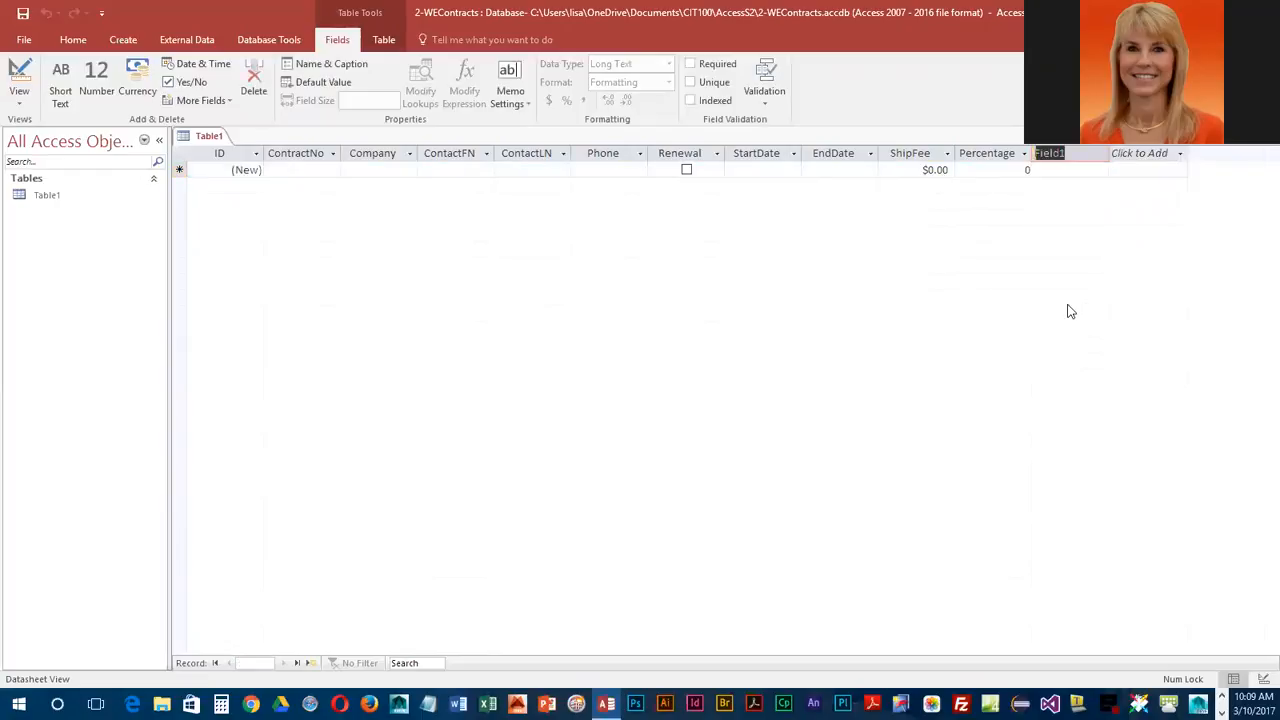
type("Notes")
key("Return")
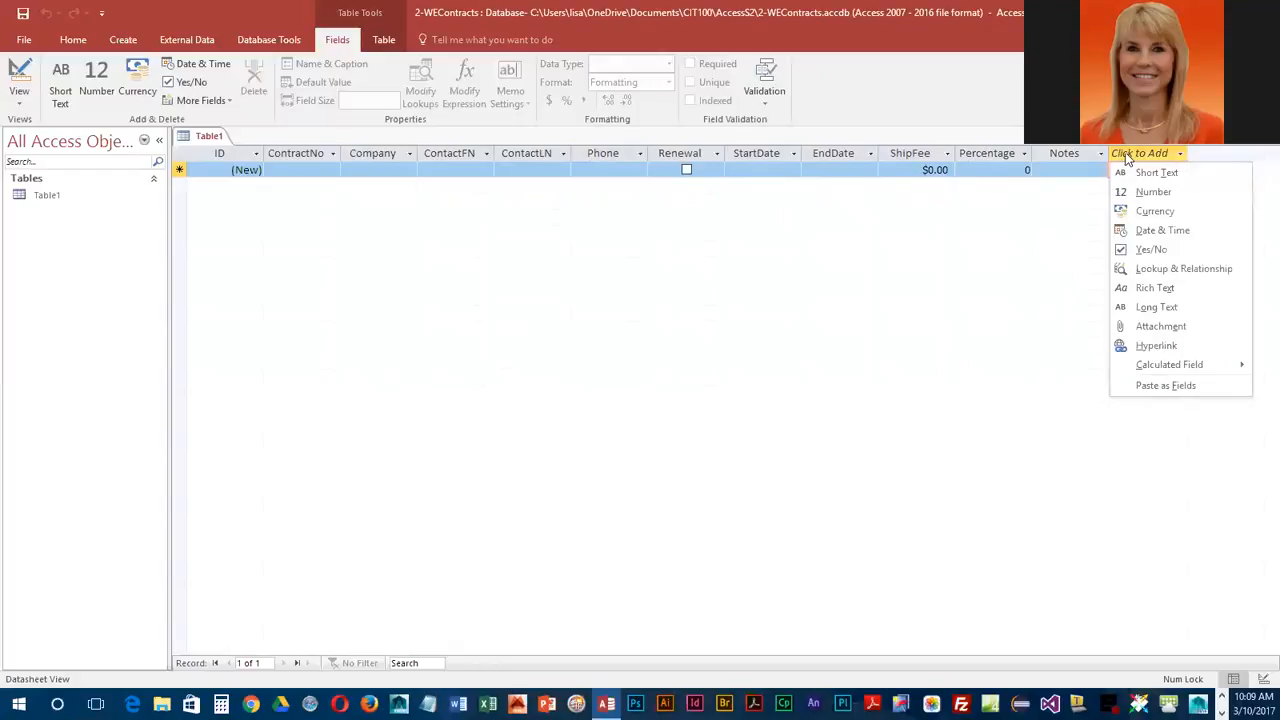
key("Escape")
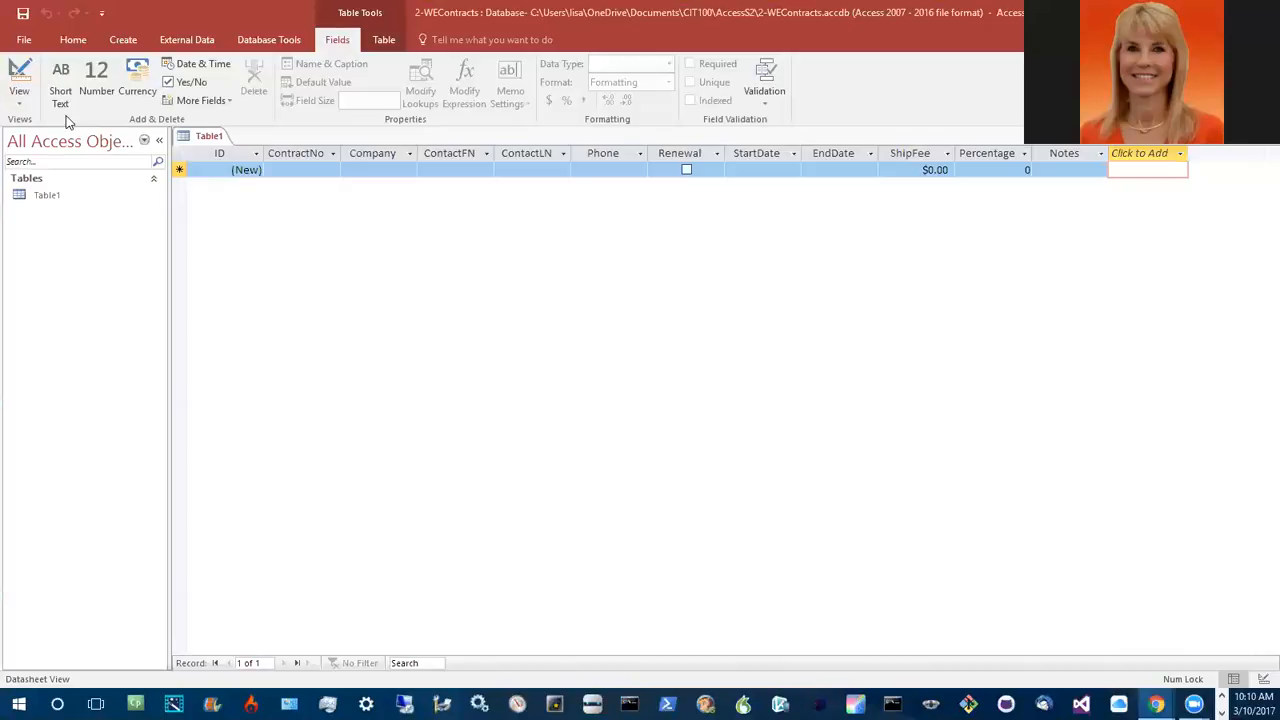
Step: Save the table with the name Contracts
left_click(24, 18)
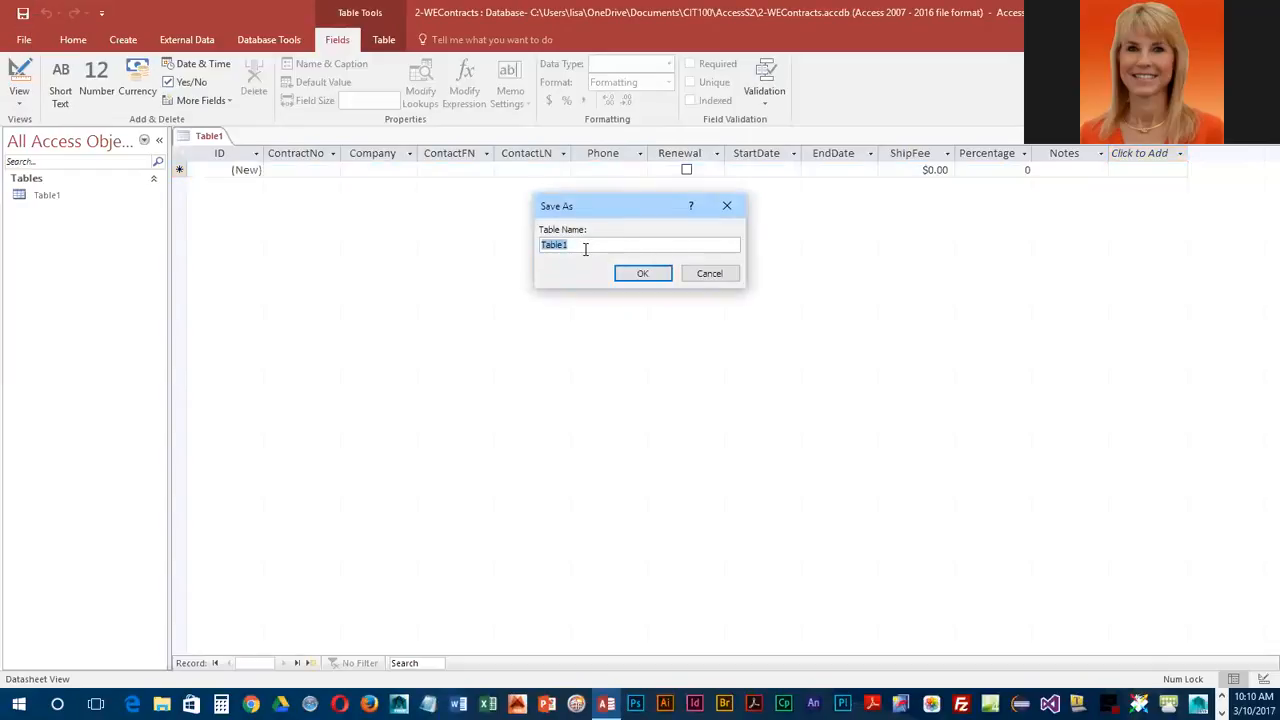
type("Contracts")
left_click(643, 273)
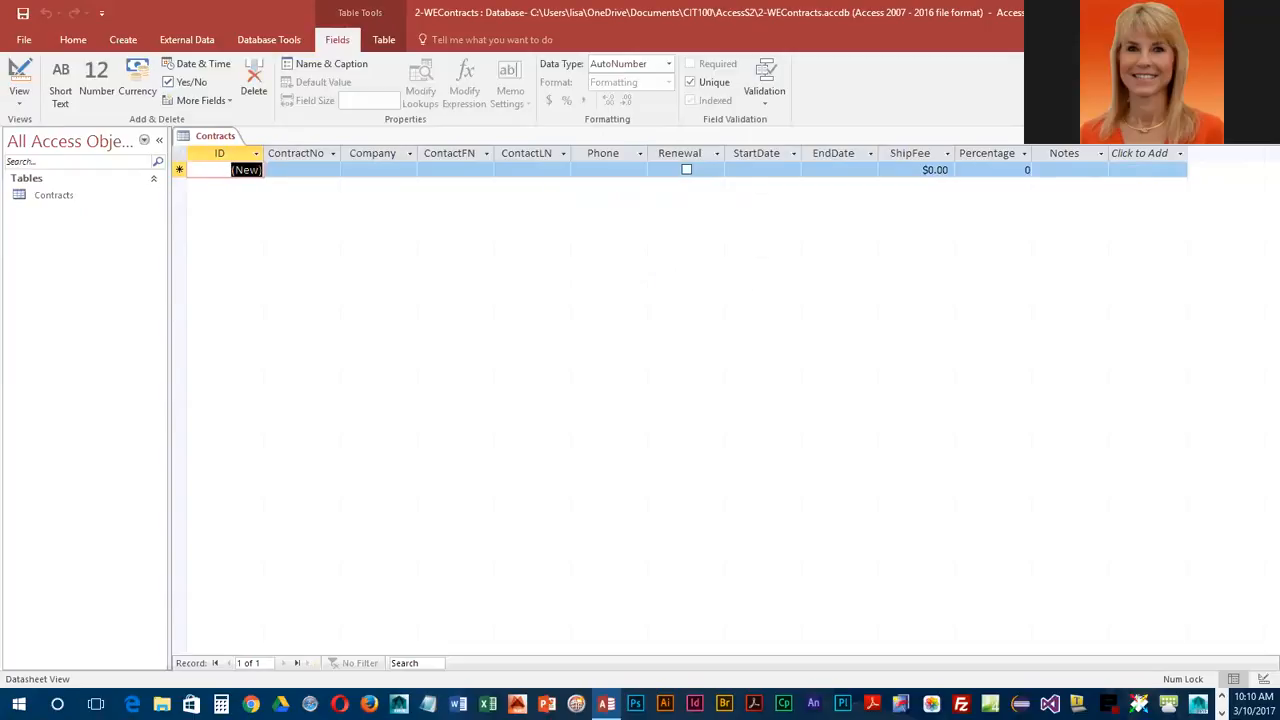
Step: Review the name, caption and description properties of the Company field without changing them
left_click(244, 170)
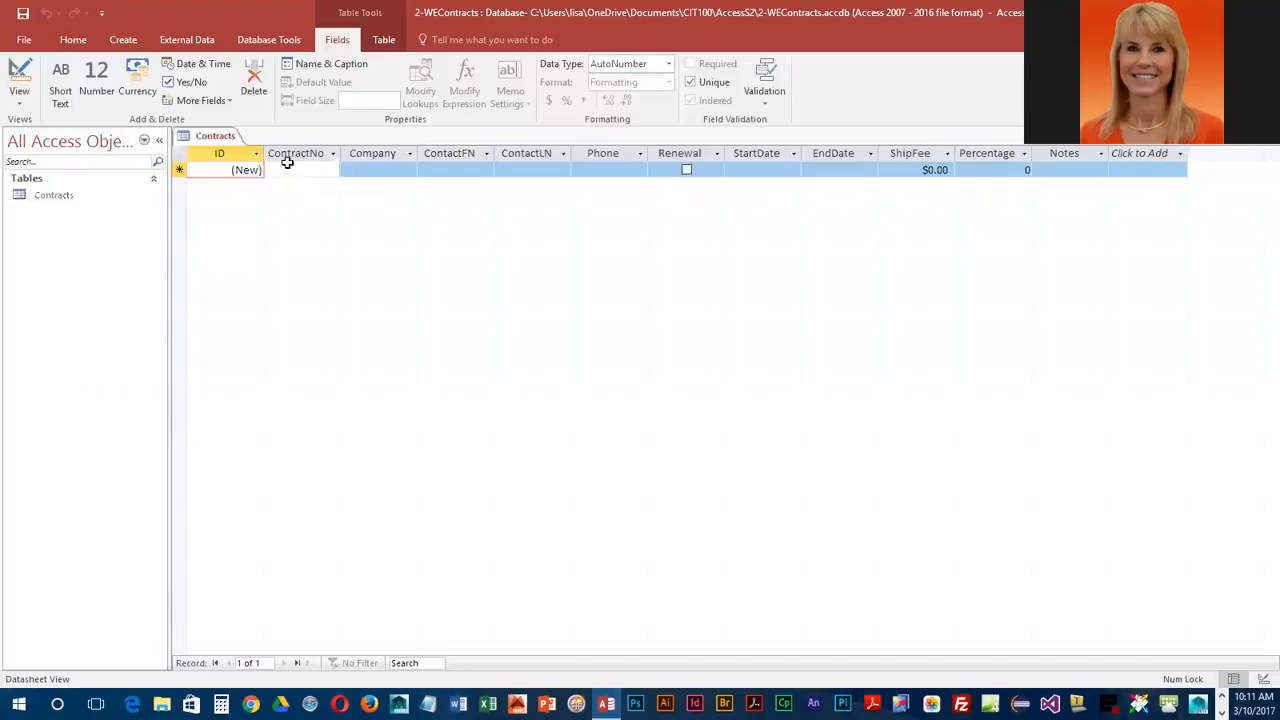
left_click(376, 153)
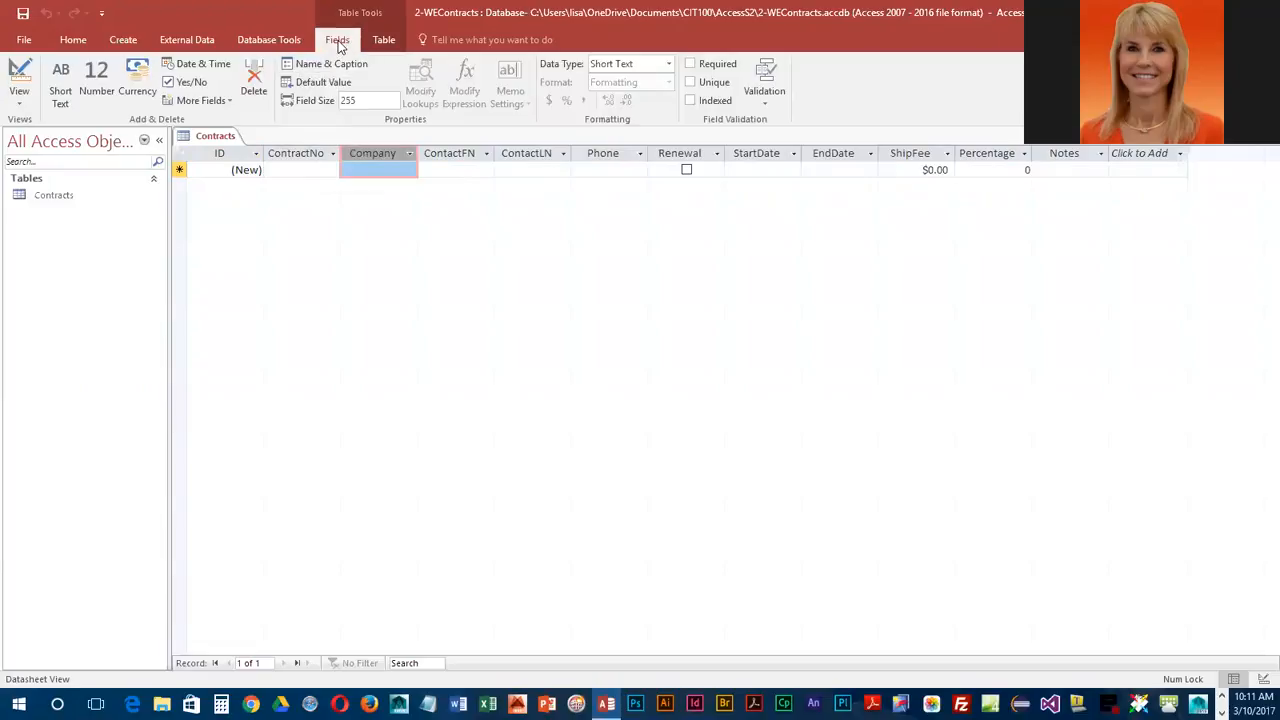
left_click(342, 65)
left_click(342, 65)
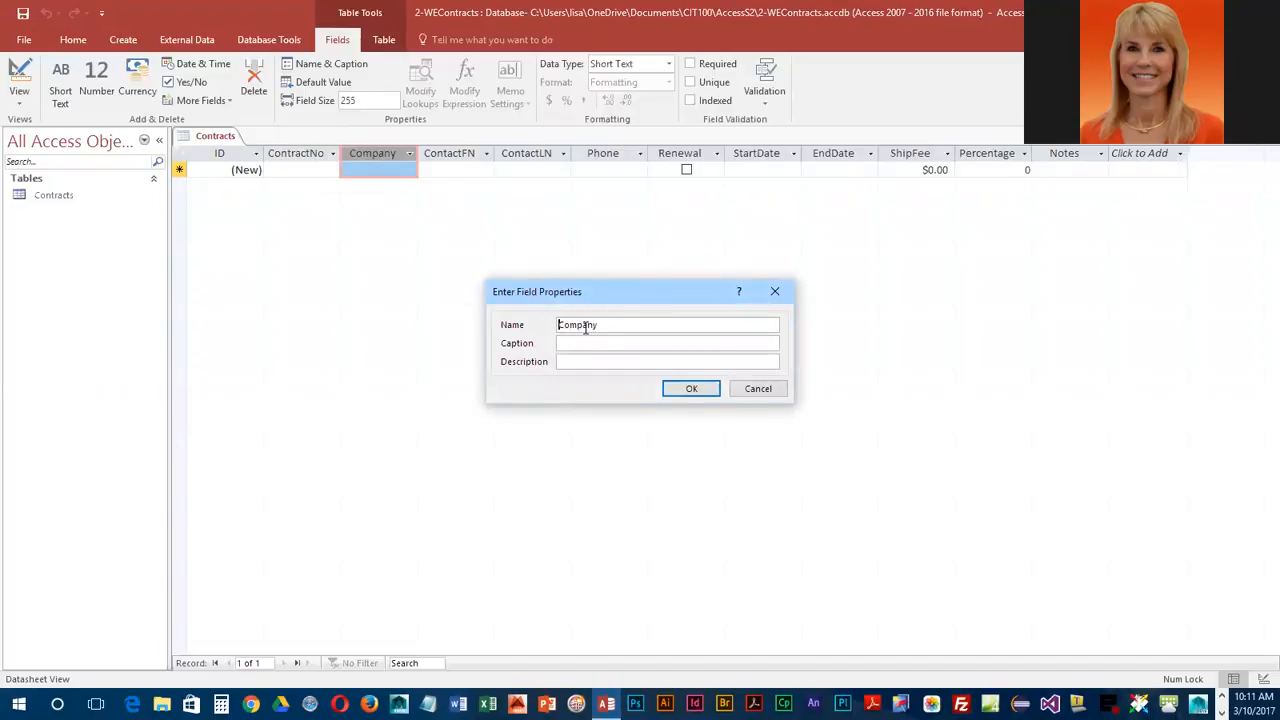
left_click(698, 389)
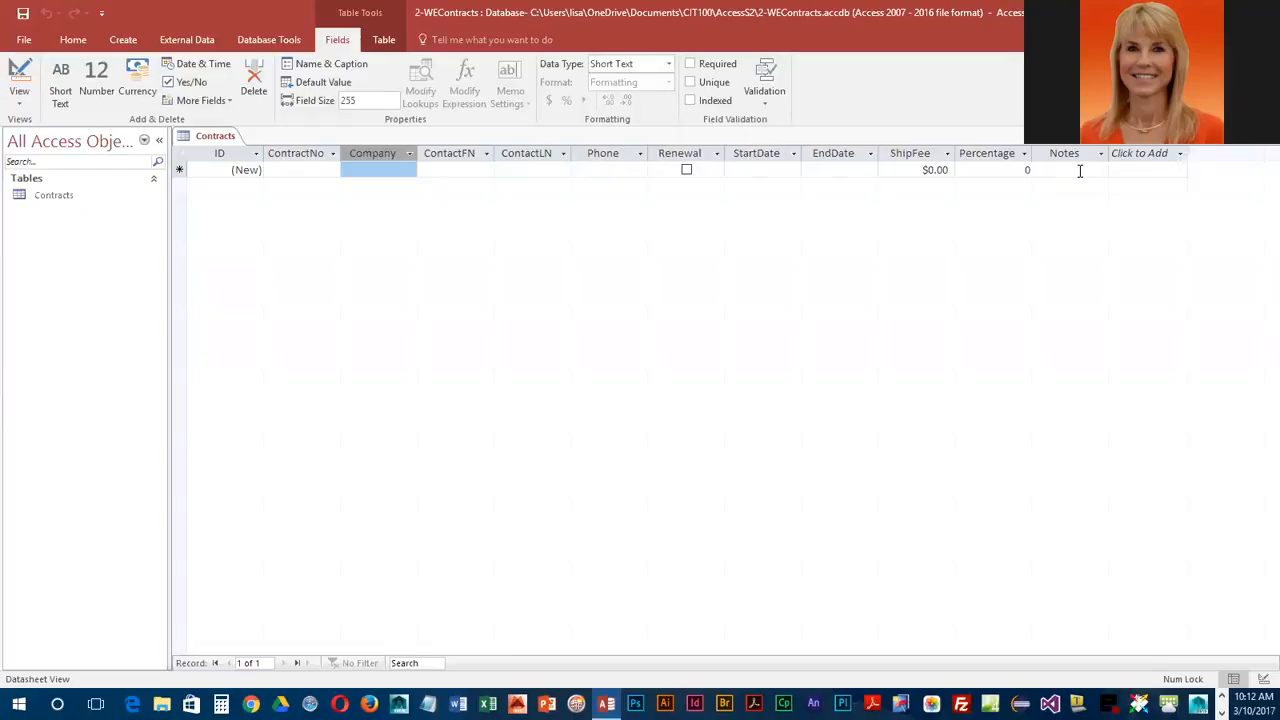
Step: Start the first record of the Contracts table with 2018-034 as its ContractNo, leaving the ID to be numbered automatically
left_click(262, 170)
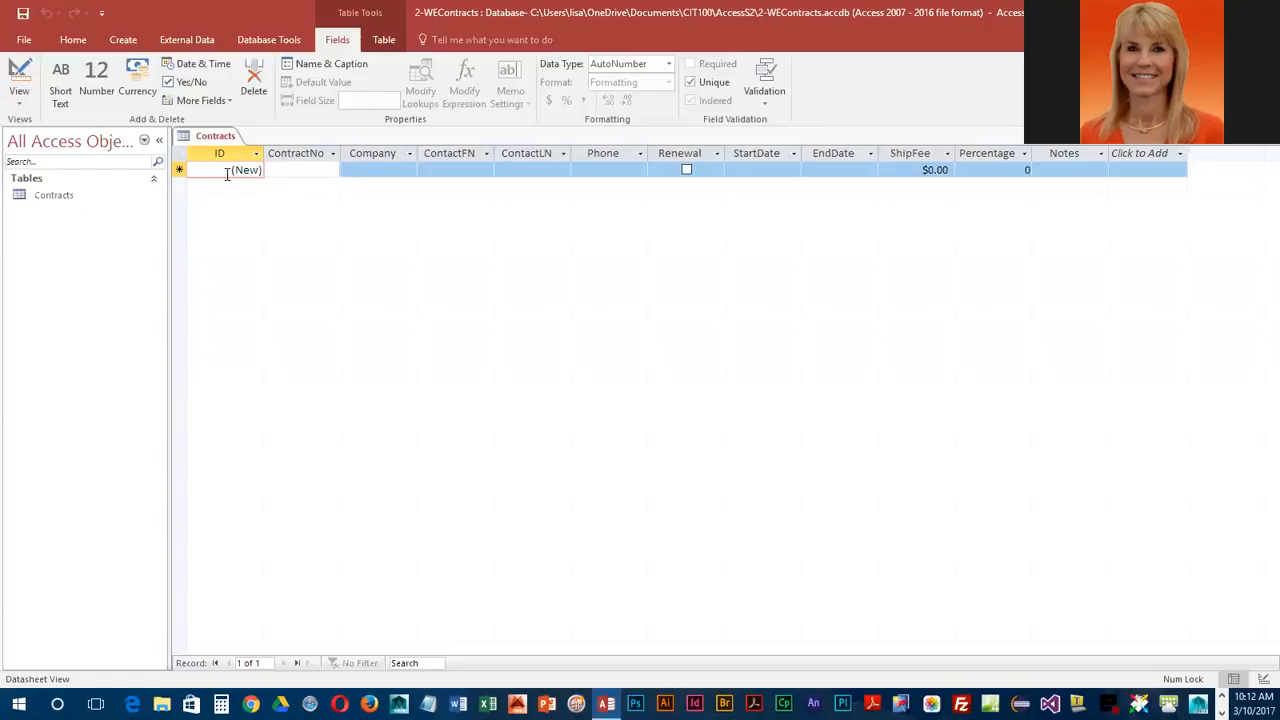
left_click(234, 171)
key("Tab")
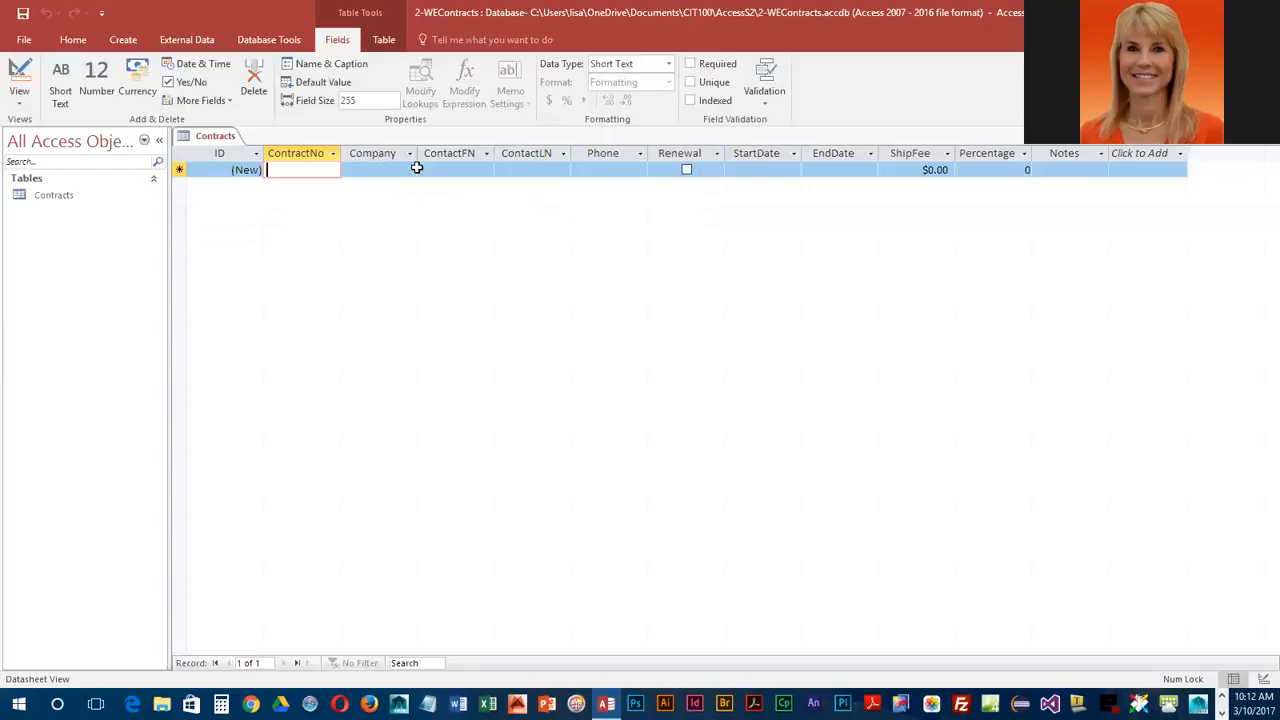
type("2018-")
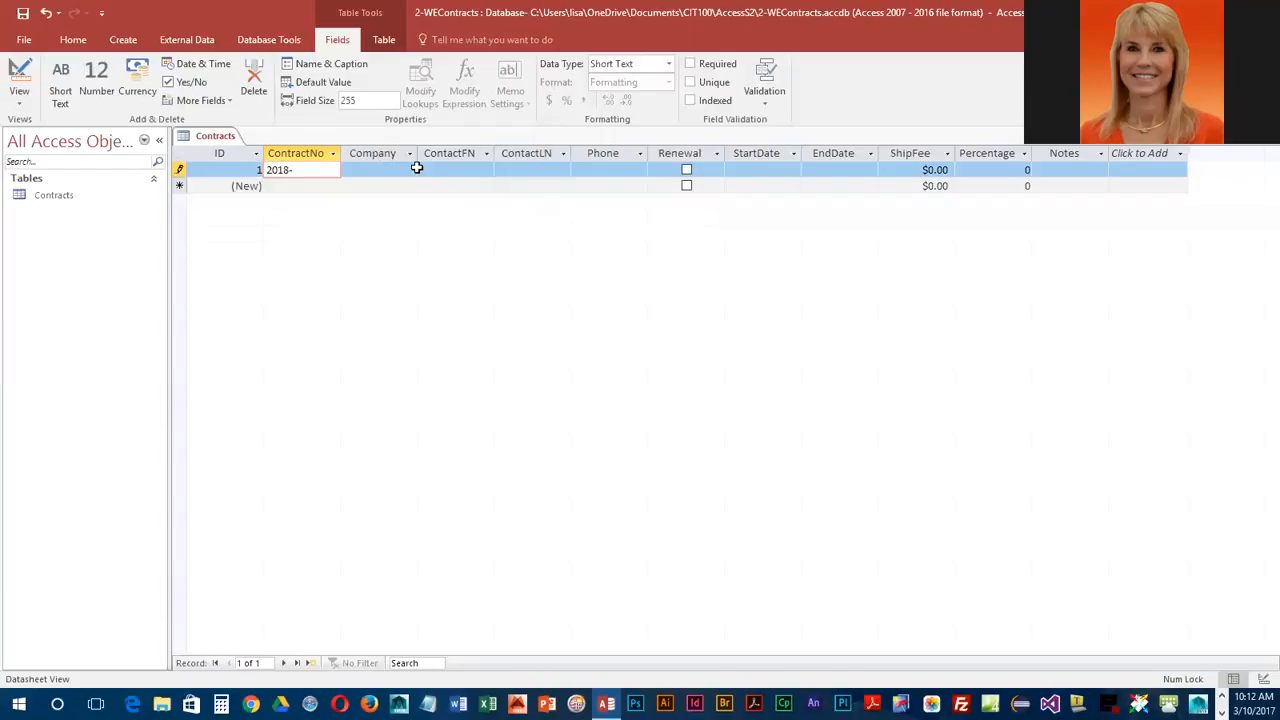
type("034")
key("Tab")
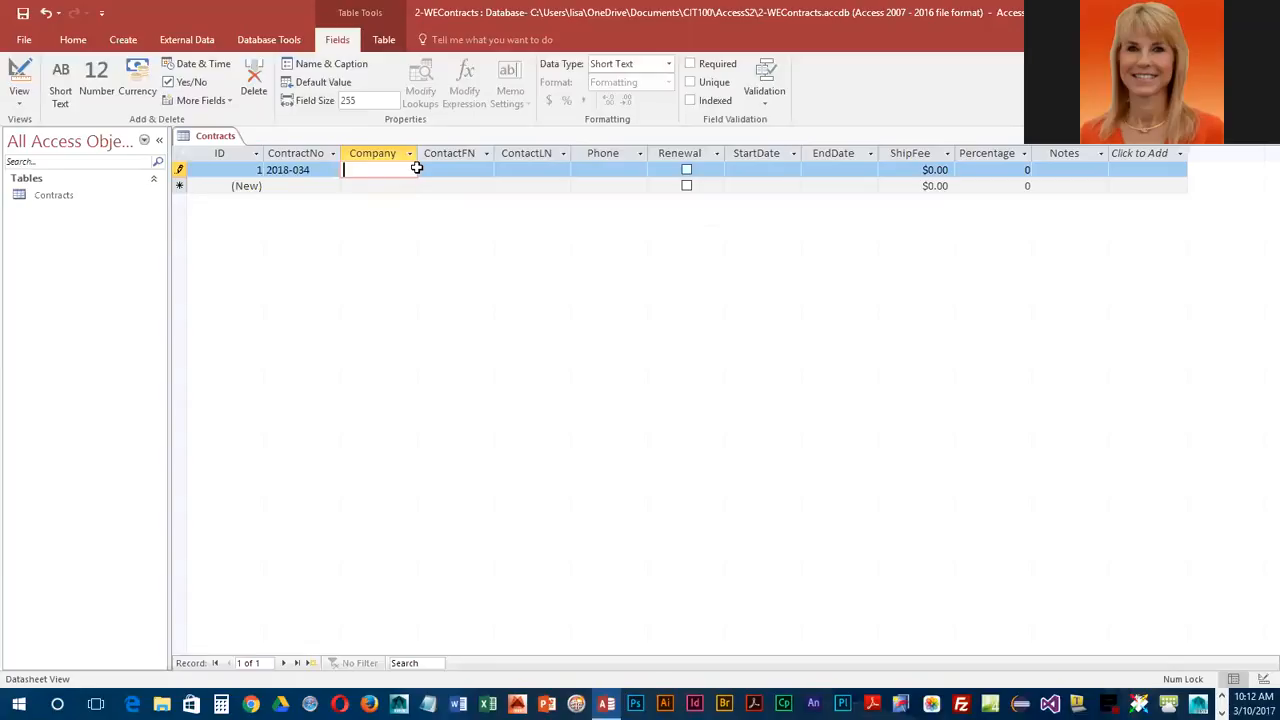
Step: Enter West Coast Movies as the Company in the first record
type("West Cost")
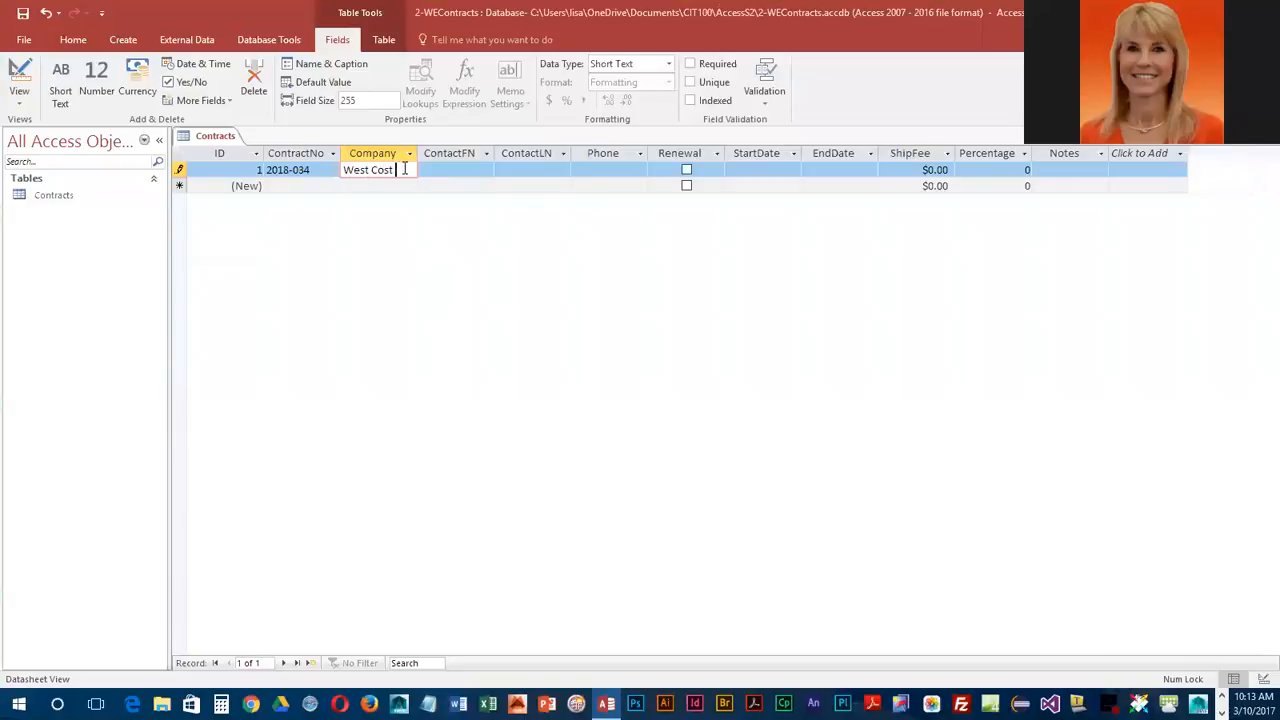
key("BackSpace")
key("BackSpace")
type("ast")
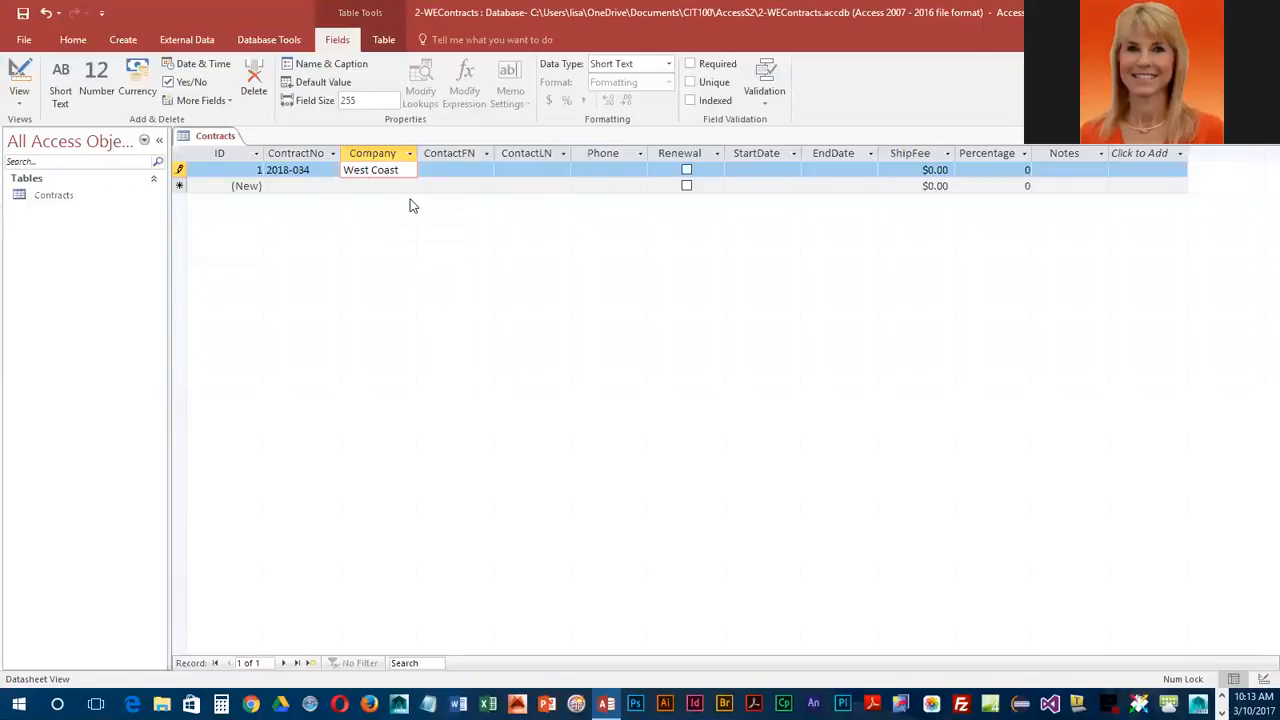
type("ovies")
key("Tab")
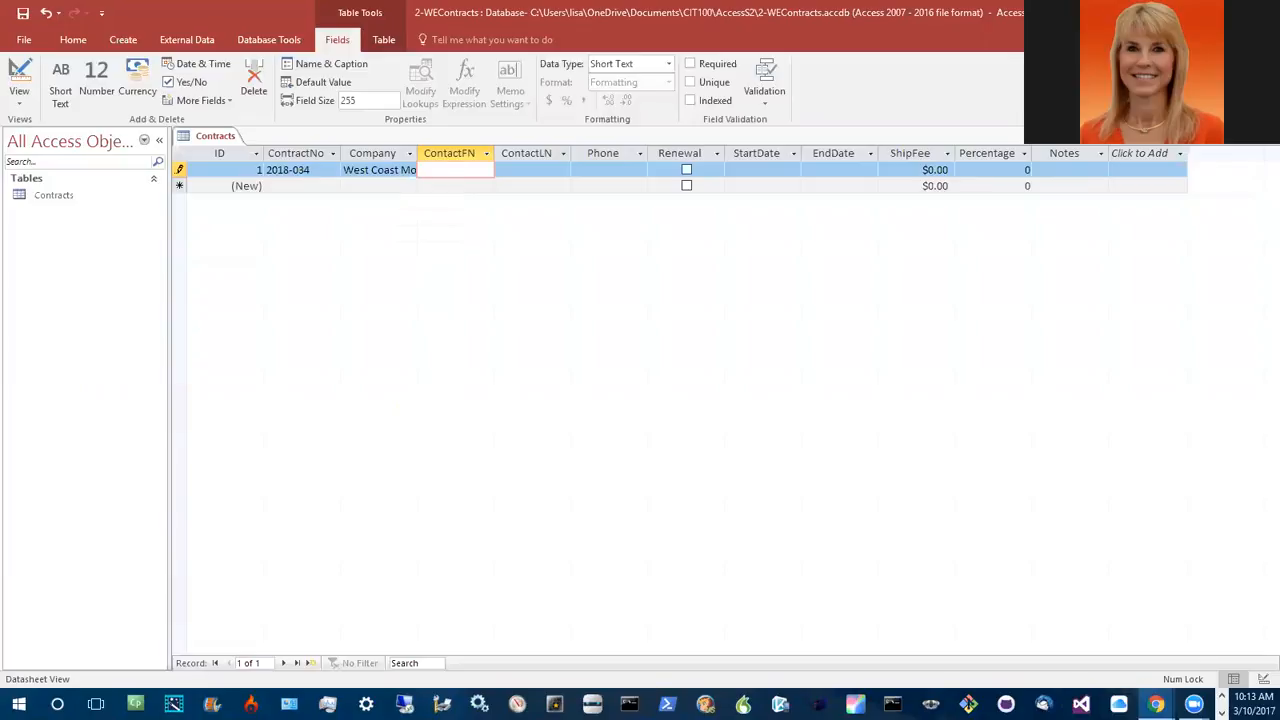
Step: Check the sample data in Figure 2.1 of the browser textbook, and enter the contact's first and last names in the Access record
key("alt+Tab")
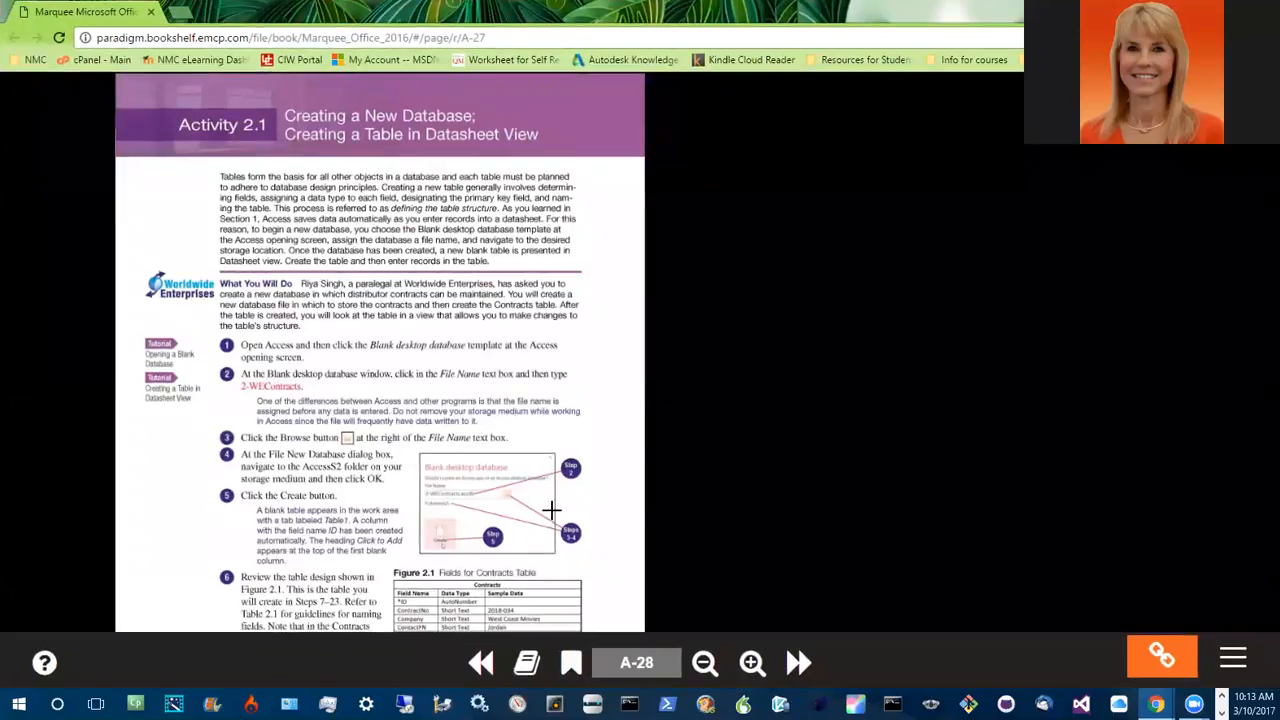
scroll(552, 510, "down", 4)
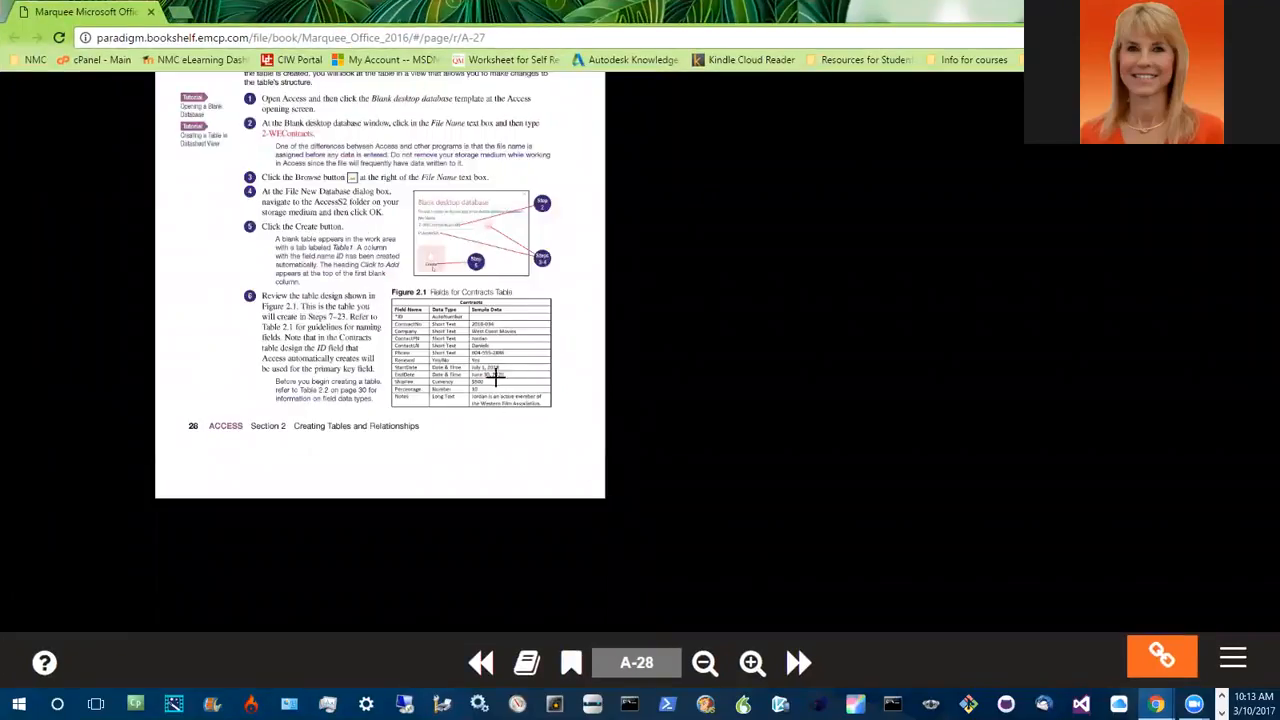
scroll(454, 371, "up", 1)
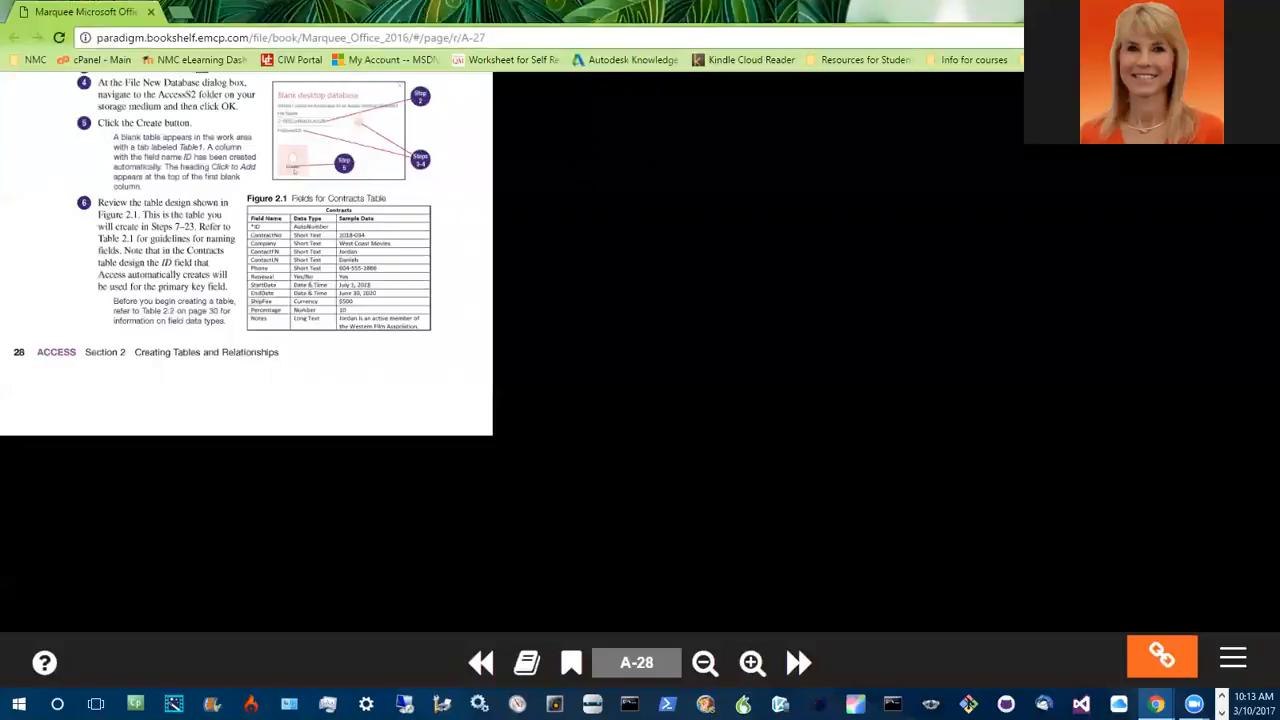
left_click(1185, 10)
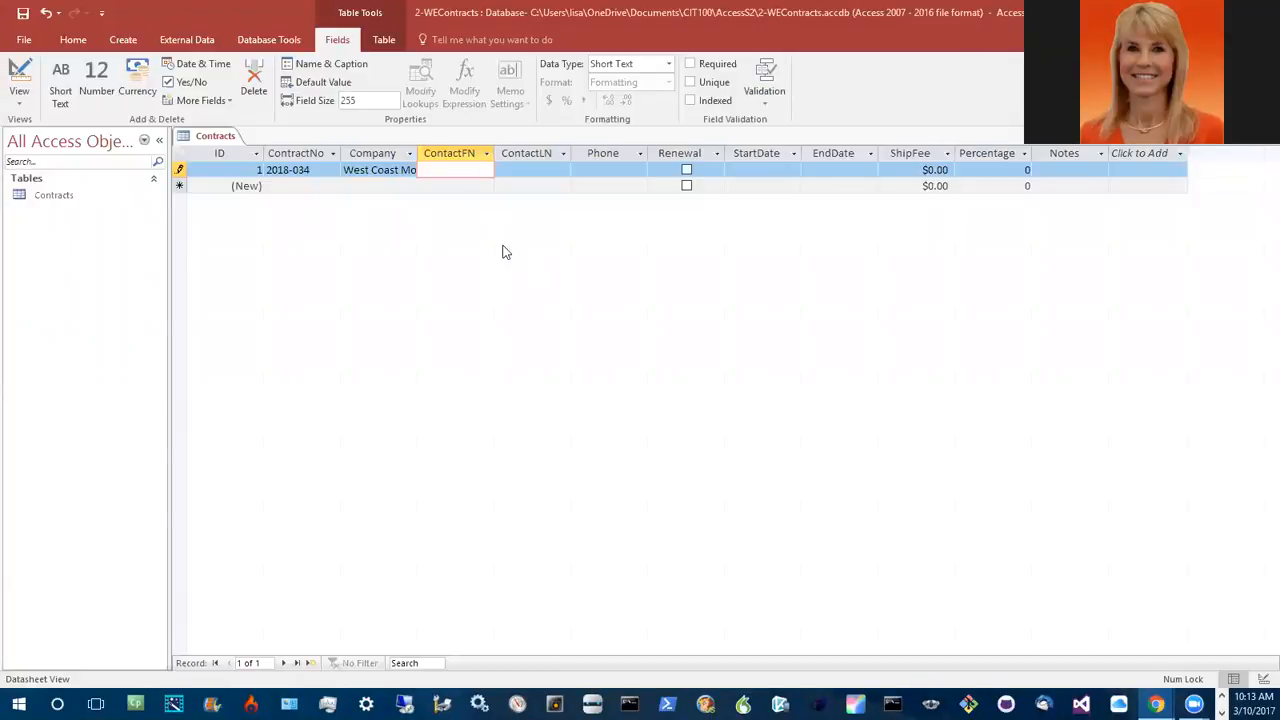
left_click(436, 169)
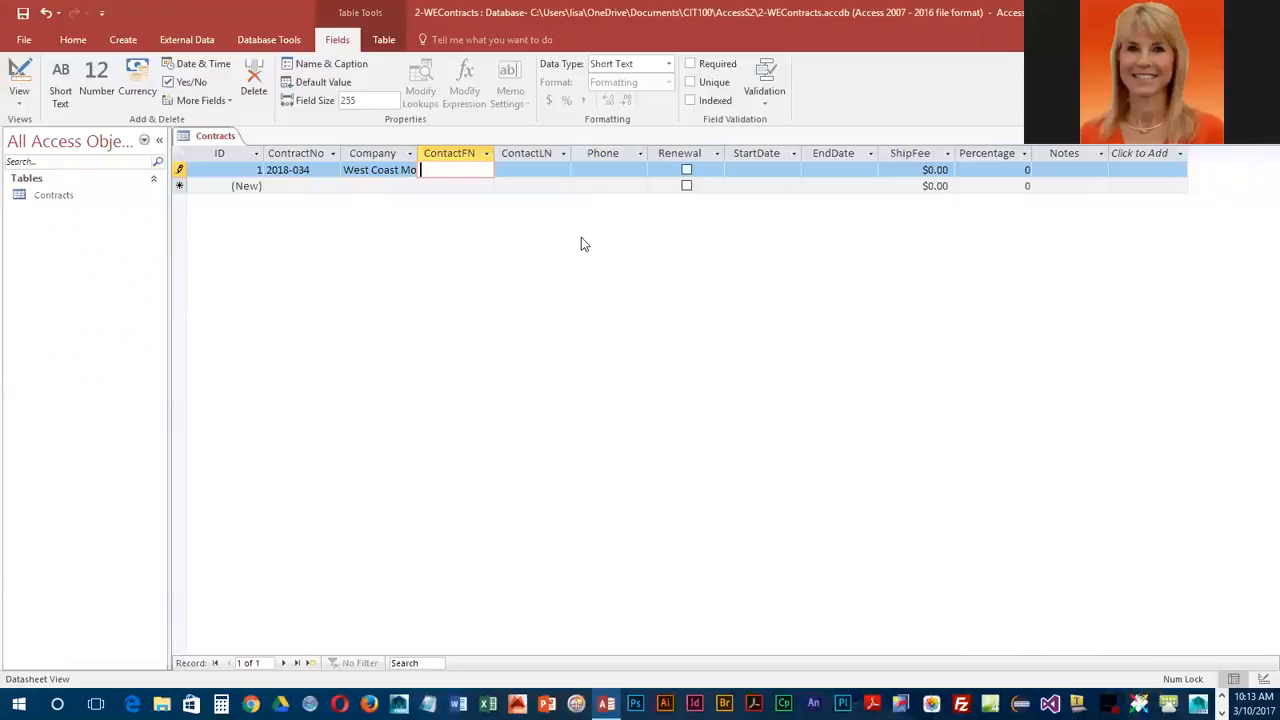
key("Tab")
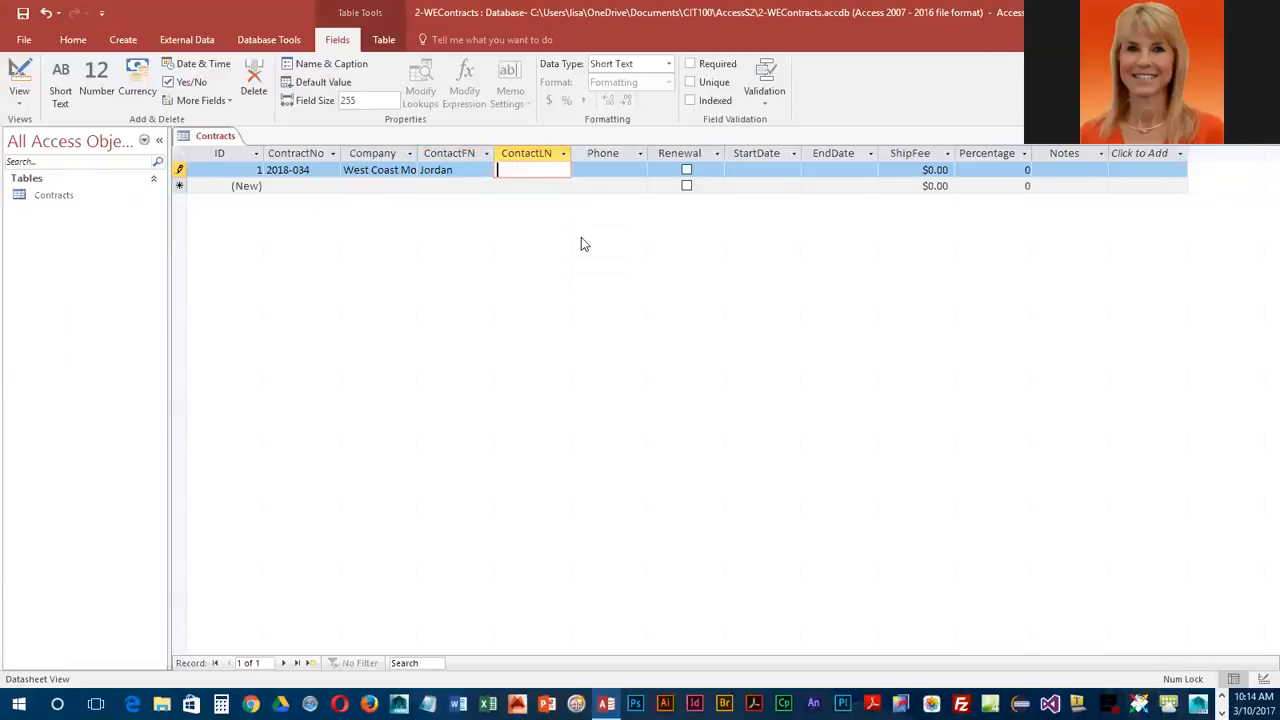
key("Tab")
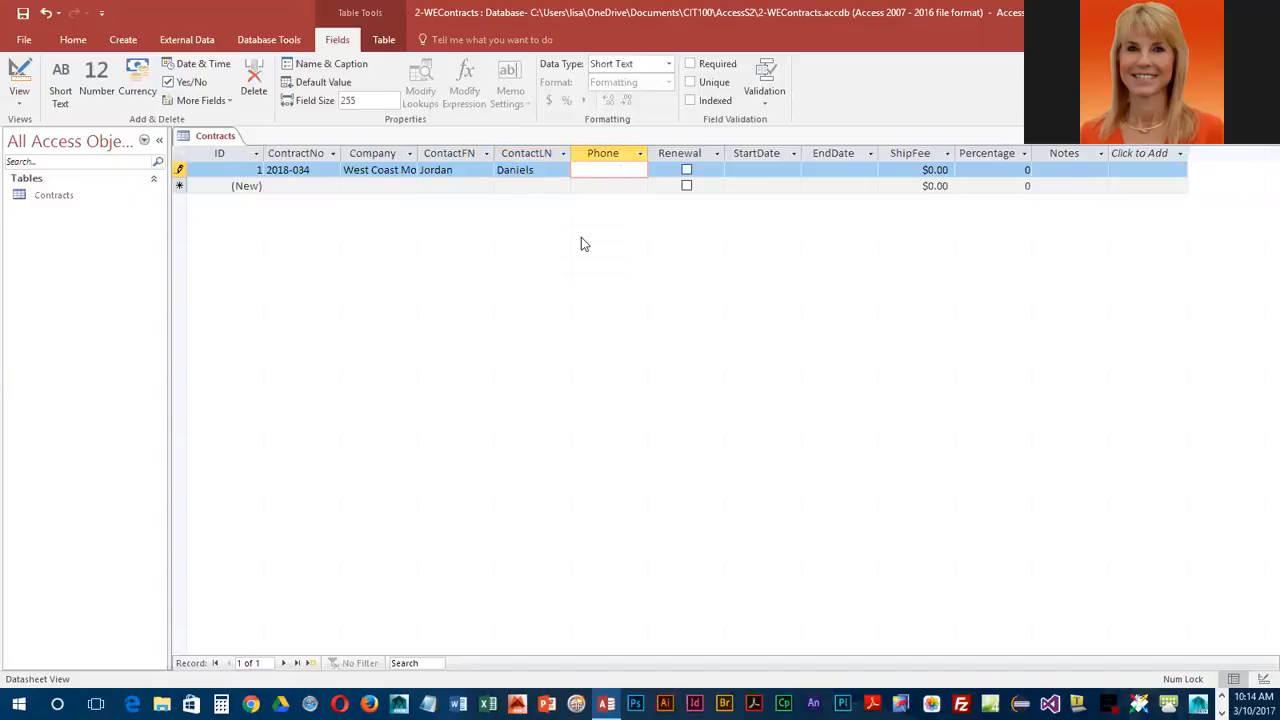
Step: Enter the contact's phone number and set Renewal to Yes in the first record
type("604-555-2886")
key("Tab")
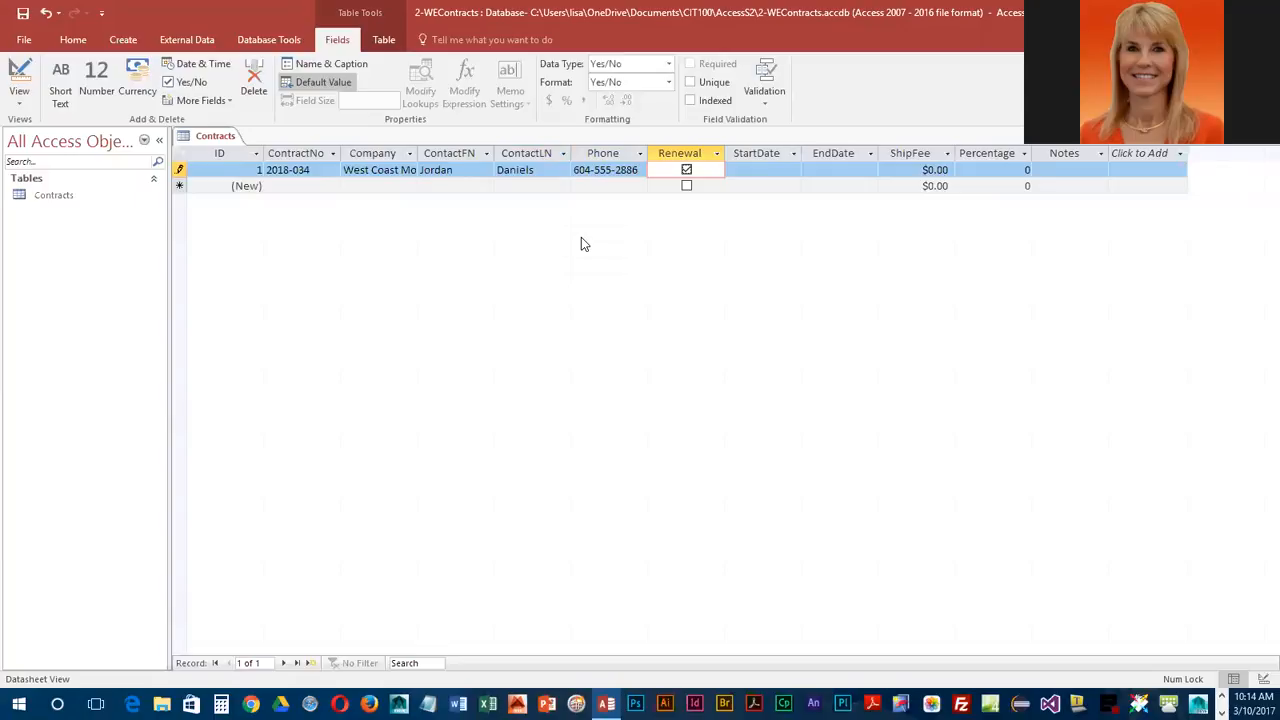
key("Tab")
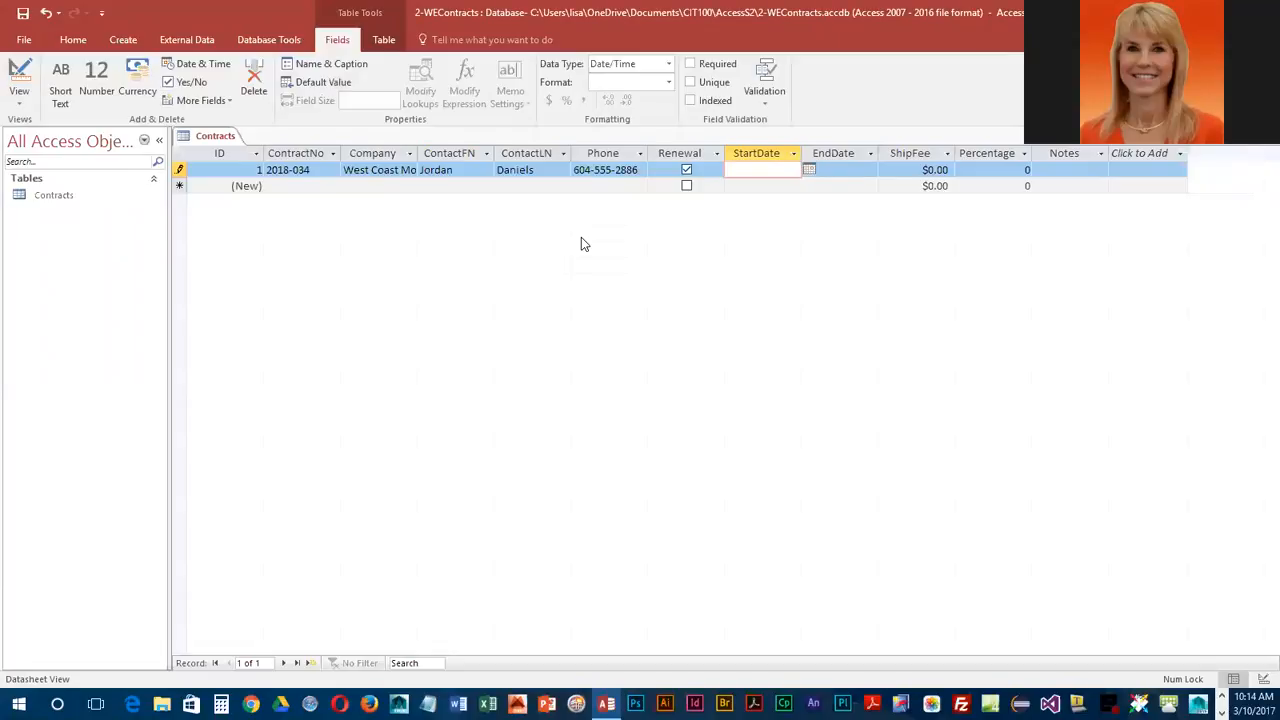
Step: Enter July 1, 2018 as the StartDate and June 30, 2020 as the EndDate of the first record
type("July 1, 2018")
key("Tab")
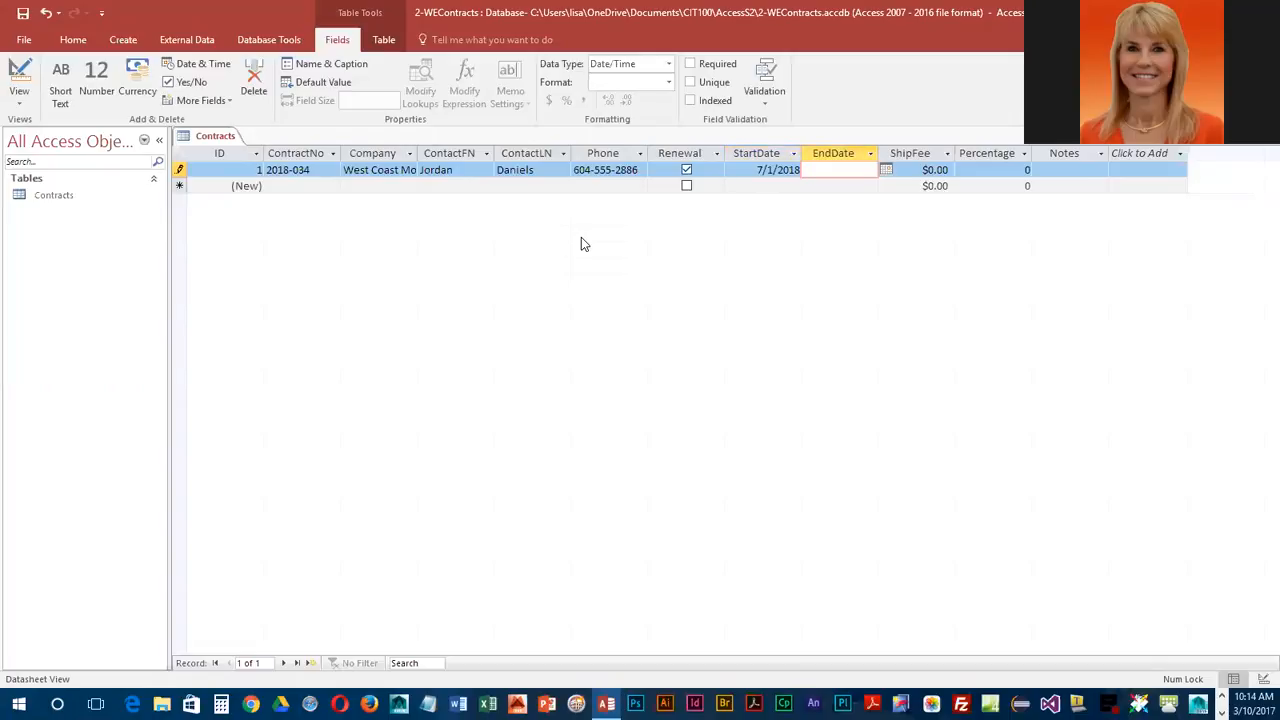
type("June 30, 2020")
key("Tab")
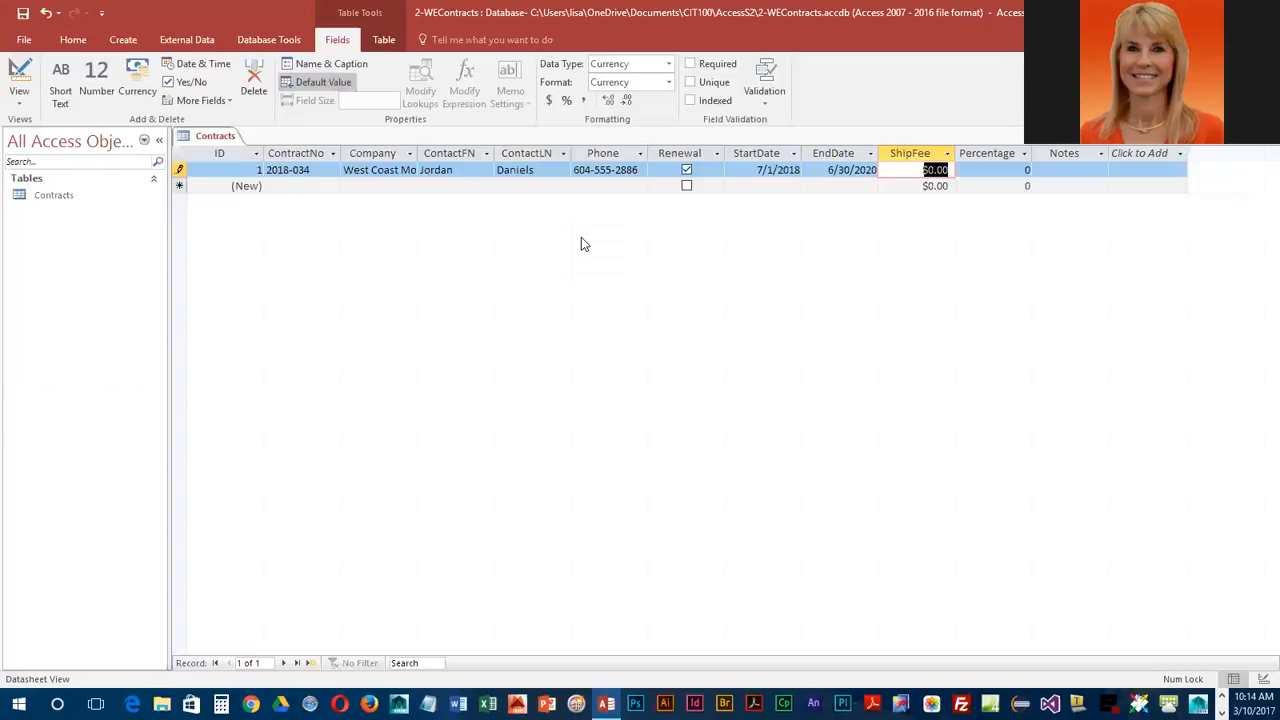
Step: Set the first record's ShipFee to 500 and its Percentage to 10
type("500")
key("Tab")
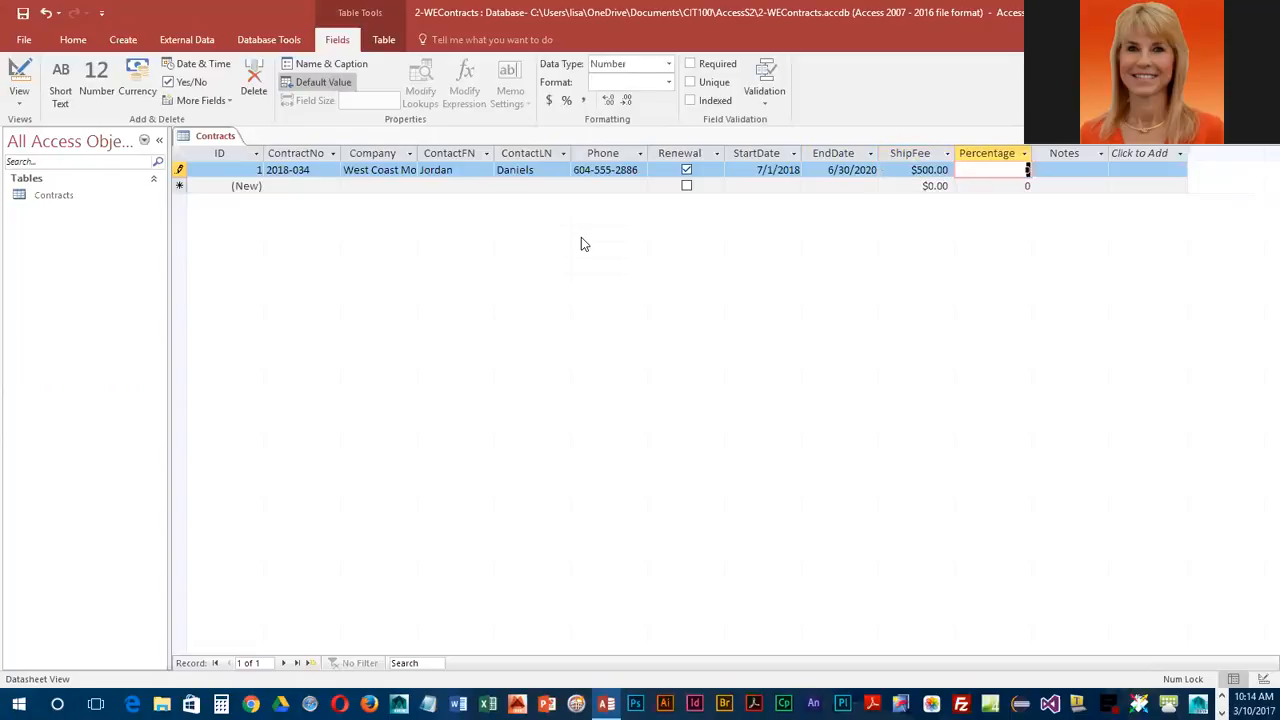
type("10")
key("Tab")
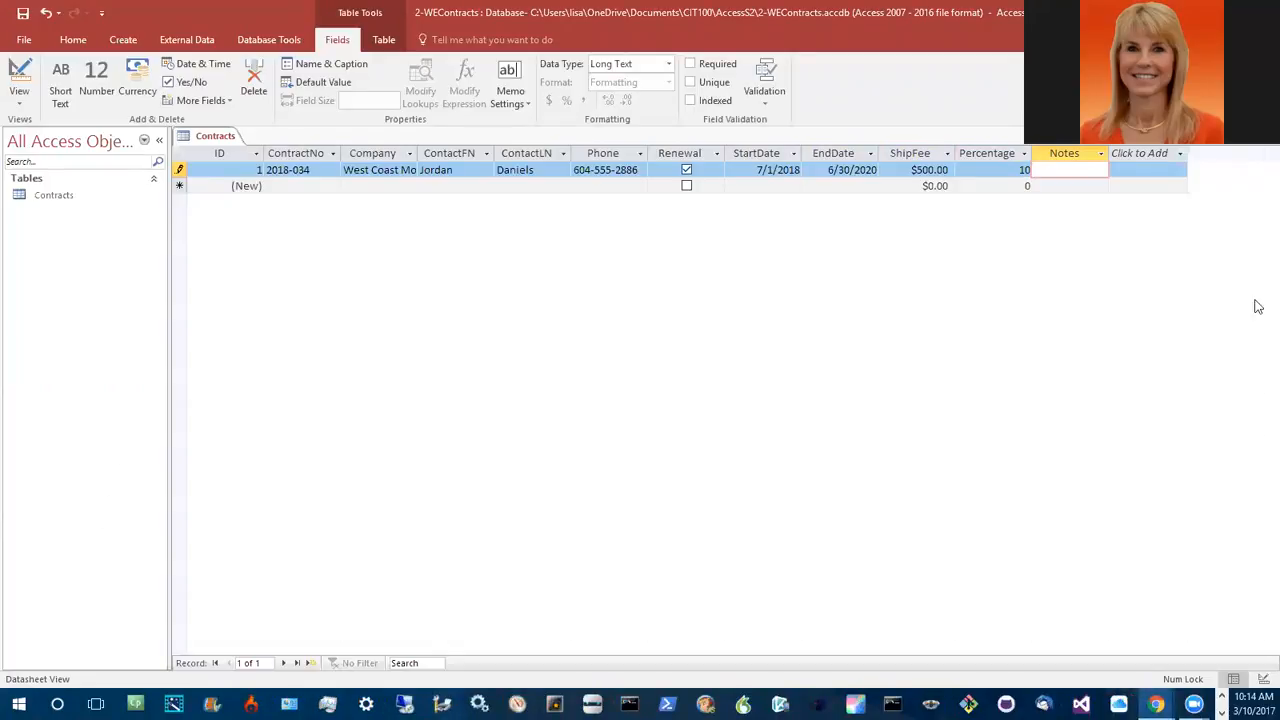
Step: Enter a note that the contact is an active member of the Western Film Association, and complete the record
left_click(1060, 170)
type("Jordan is an")
type(" active mem")
type("ber of the We")
type("stern Film ")
type("Association")
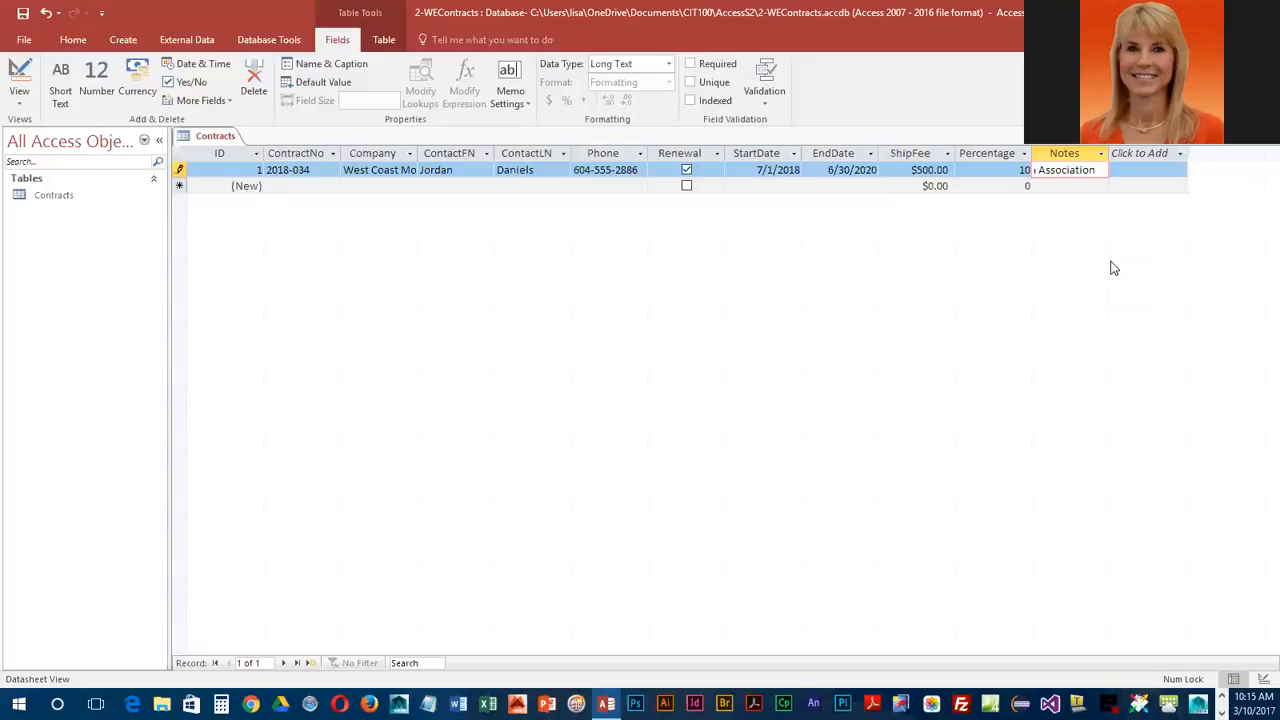
key("Tab")
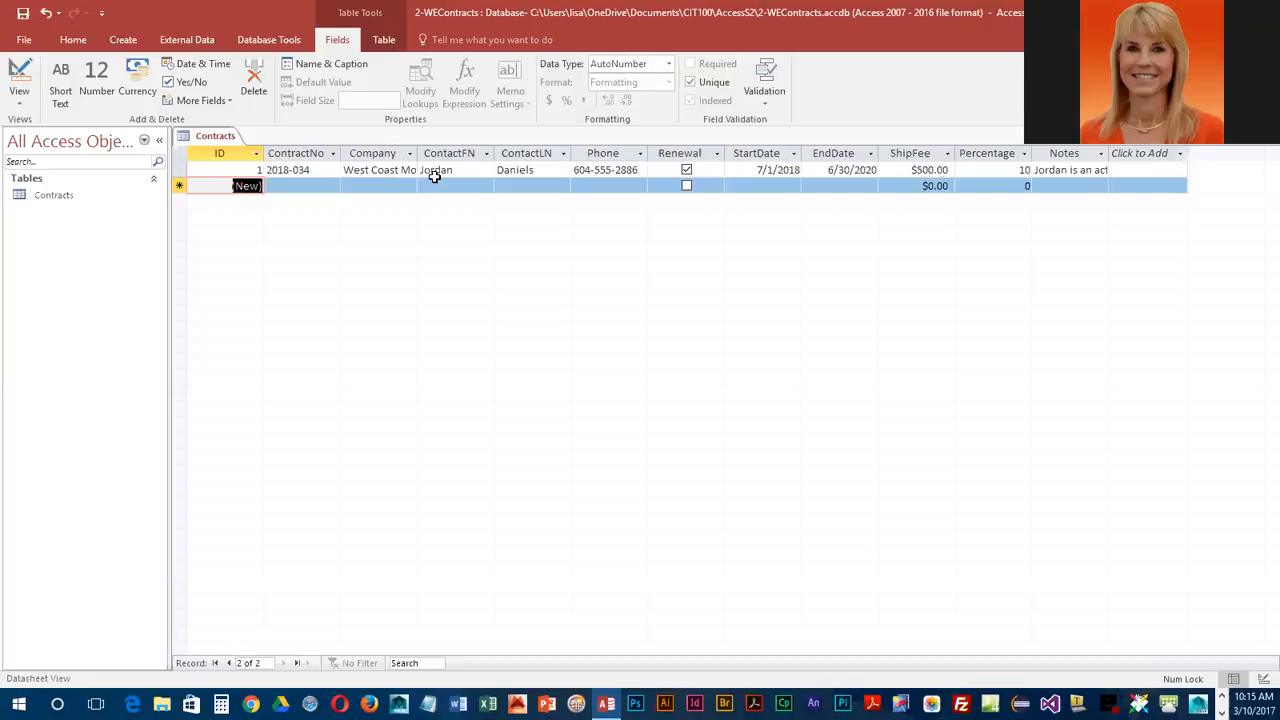
Step: Fit the ContractNo and Company columns to their contents, and apply Best Fit to the ContactFN through Notes columns together
double_click(341, 148)
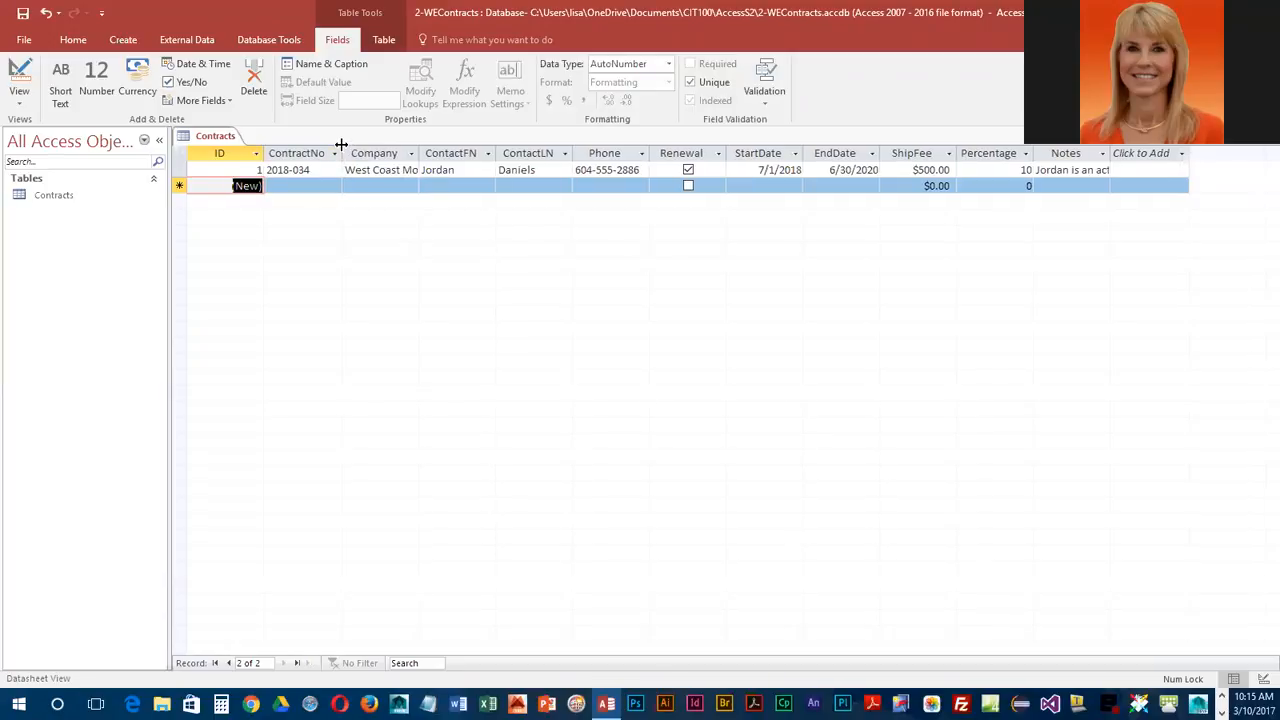
double_click(421, 148)
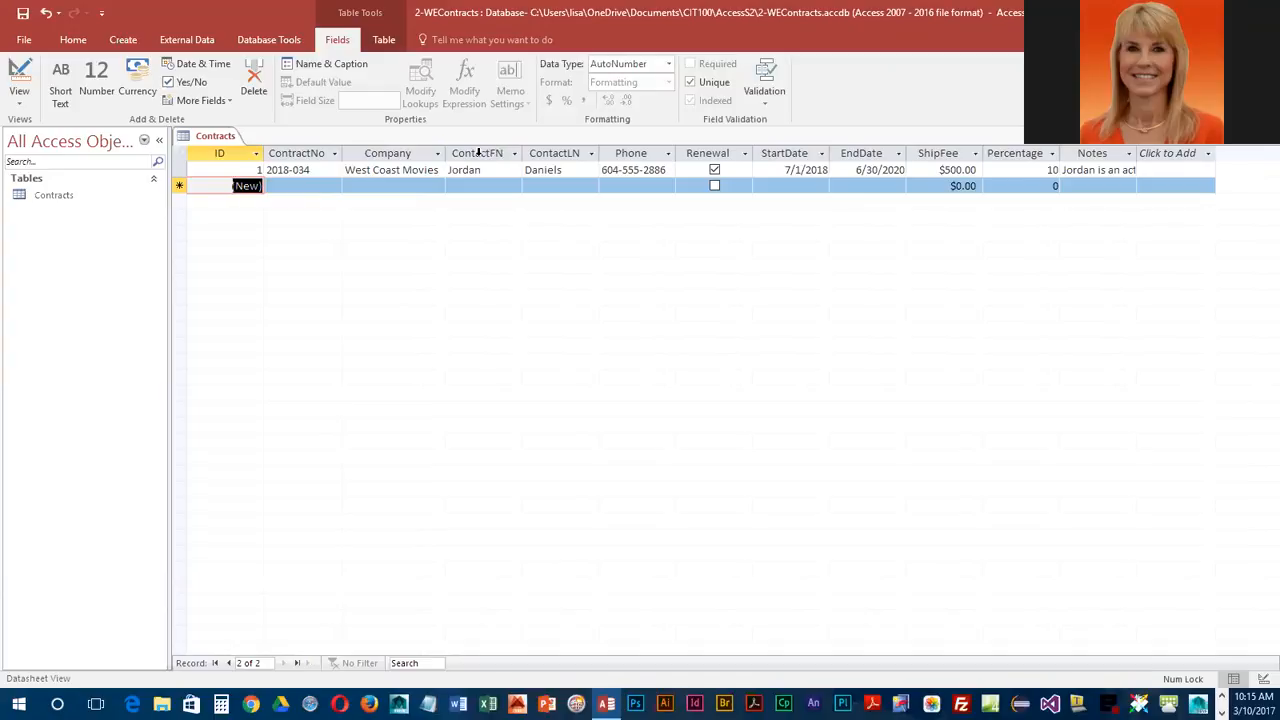
left_click_drag(478, 152, 1120, 160)
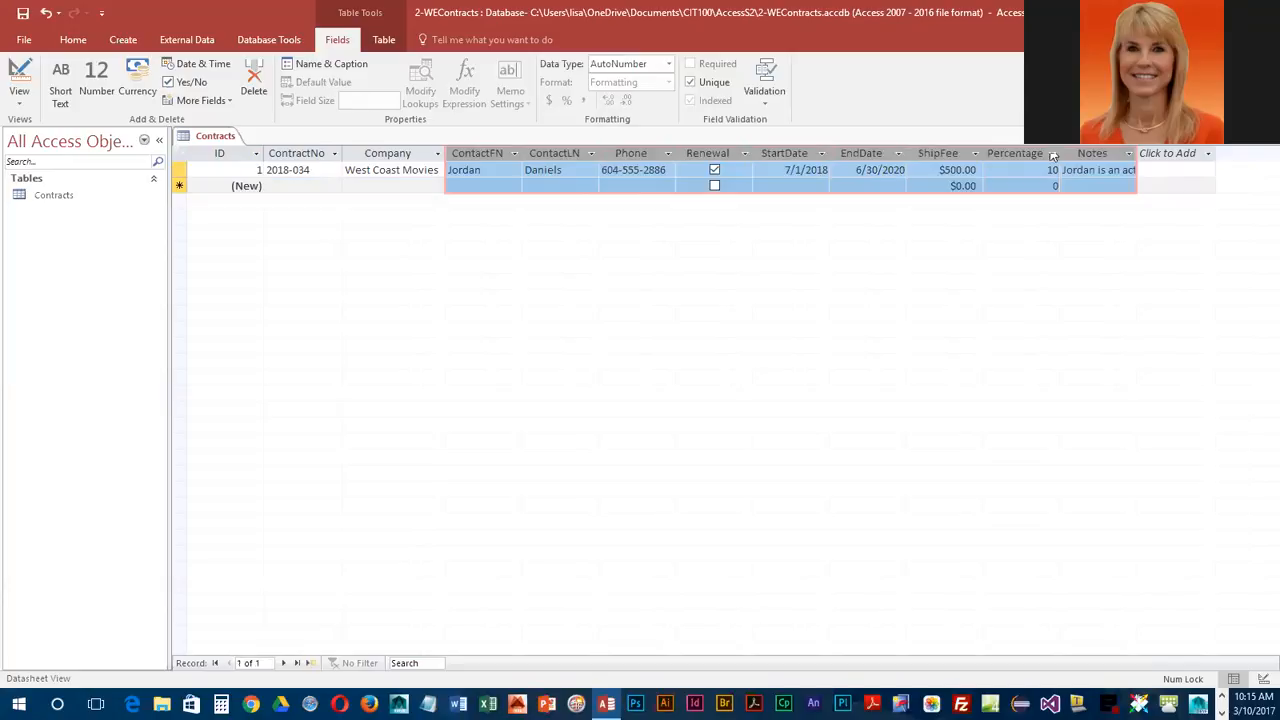
left_click(84, 45)
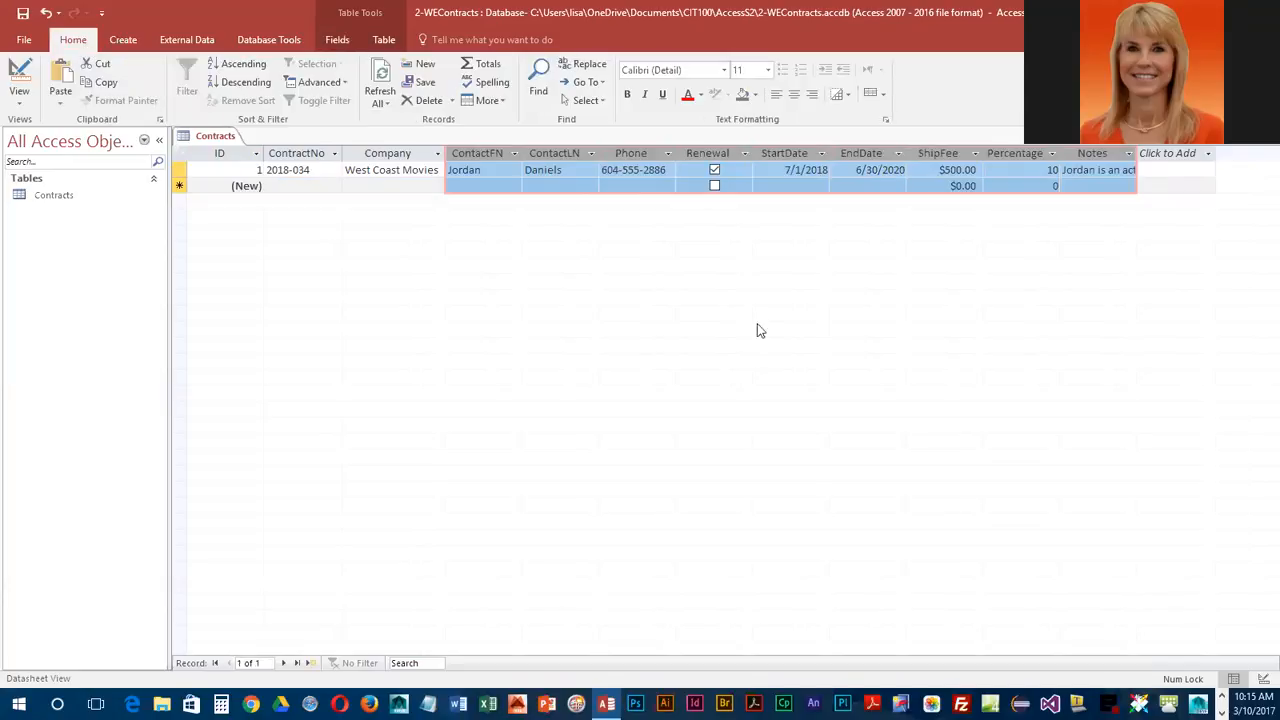
left_click(500, 101)
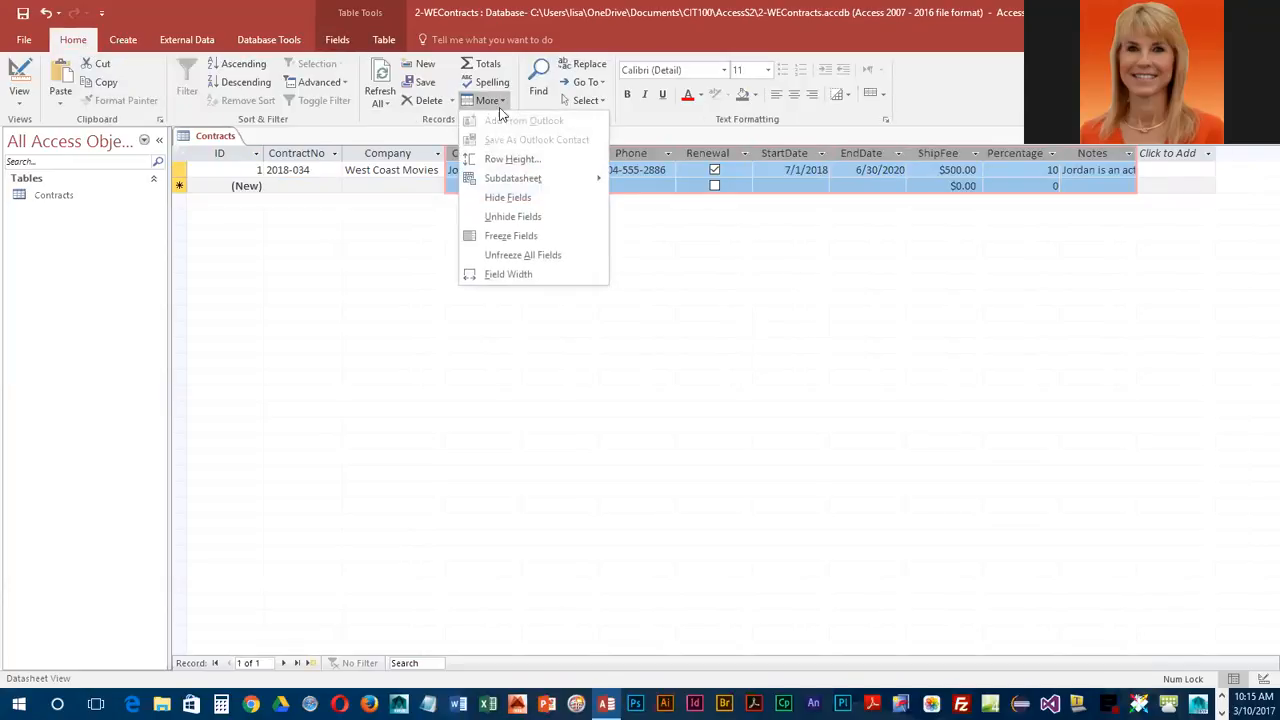
left_click(535, 275)
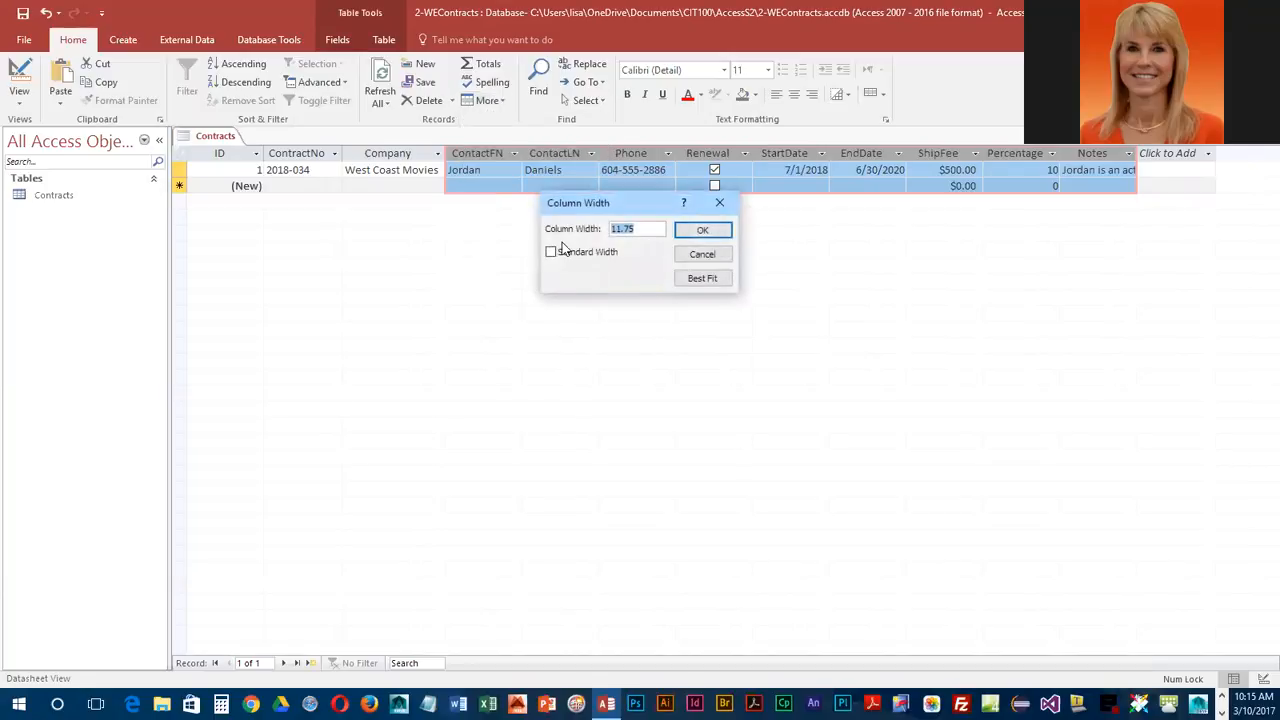
left_click(712, 281)
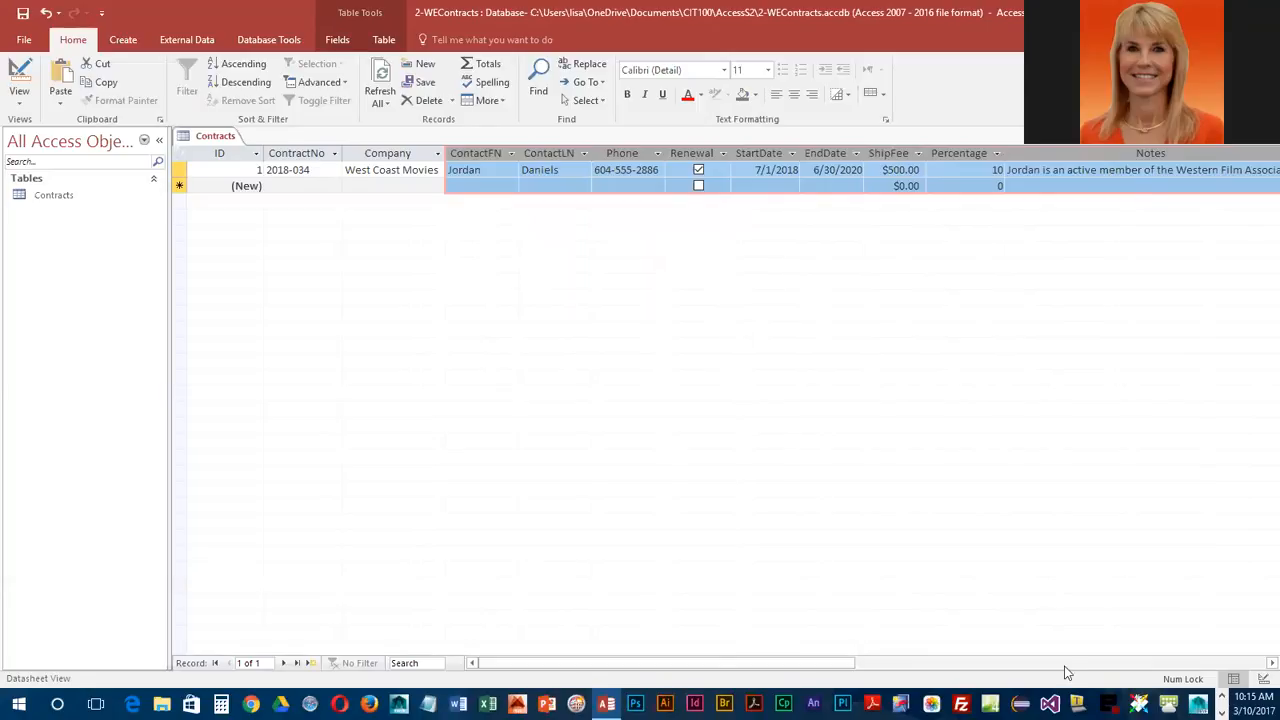
left_click_drag(857, 672, 894, 677)
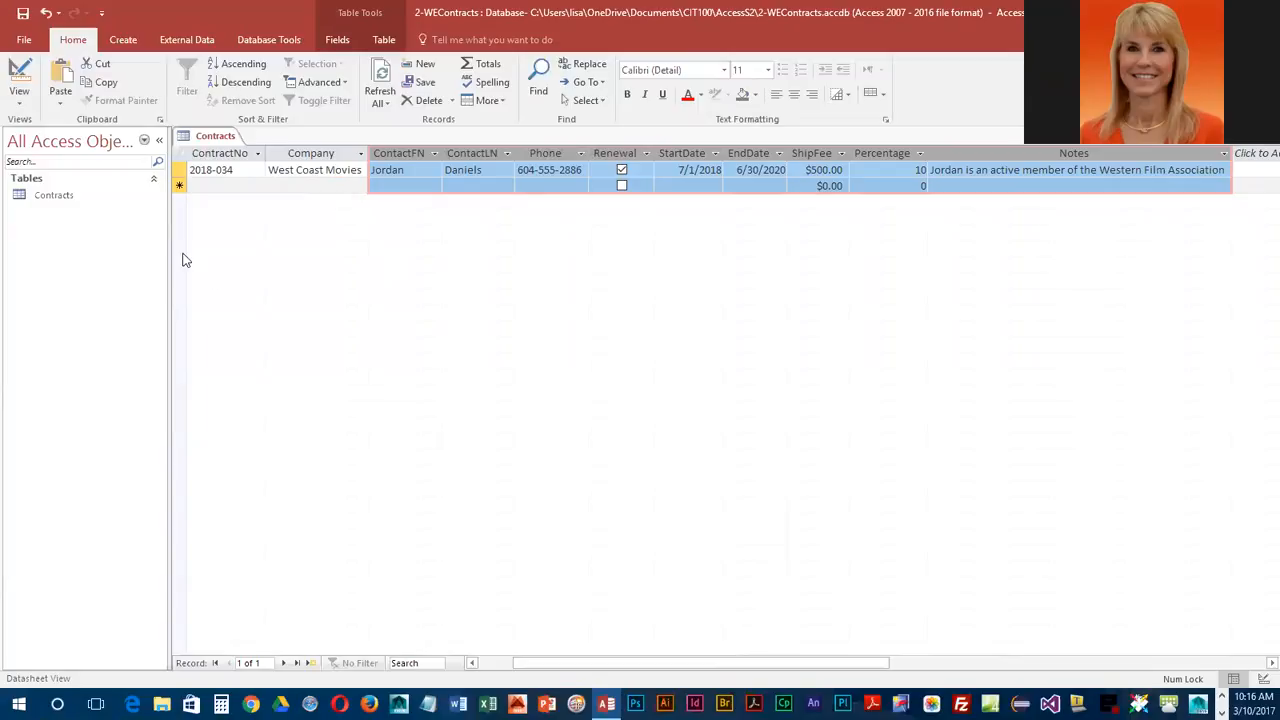
Step: Save the Contracts table's layout and close the table
left_click(23, 15)
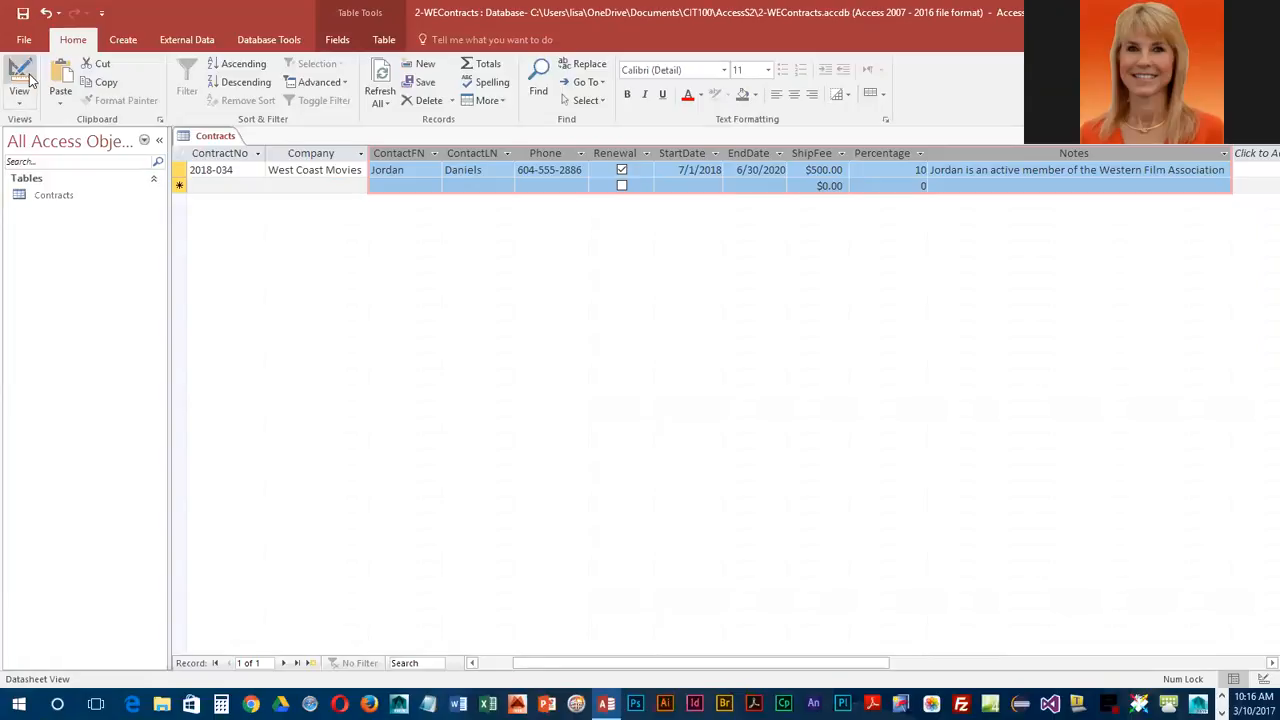
right_click(212, 137)
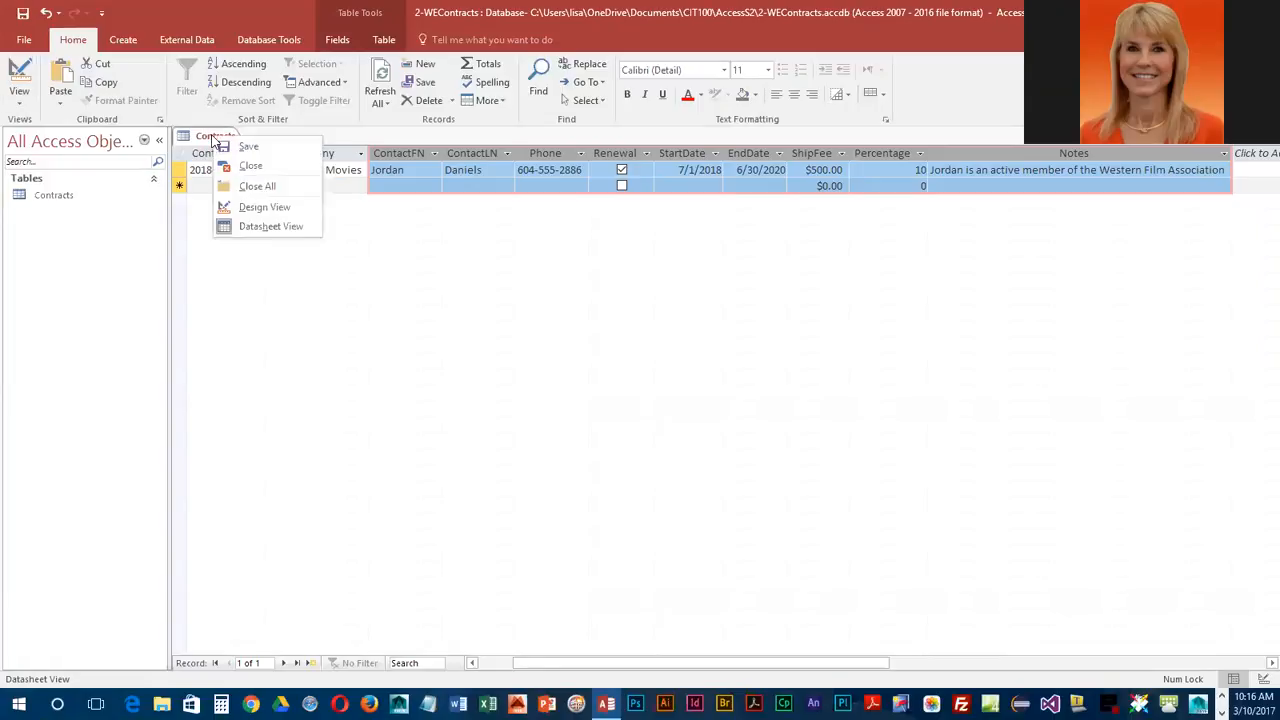
left_click(260, 167)
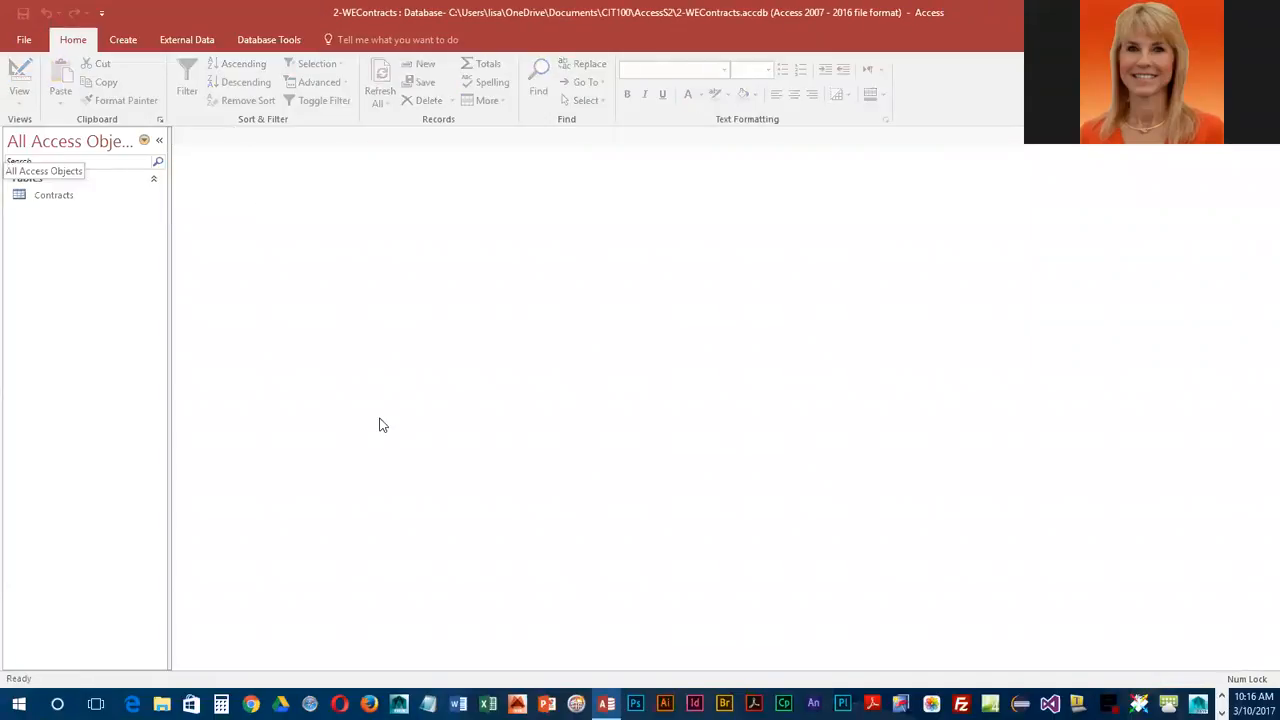